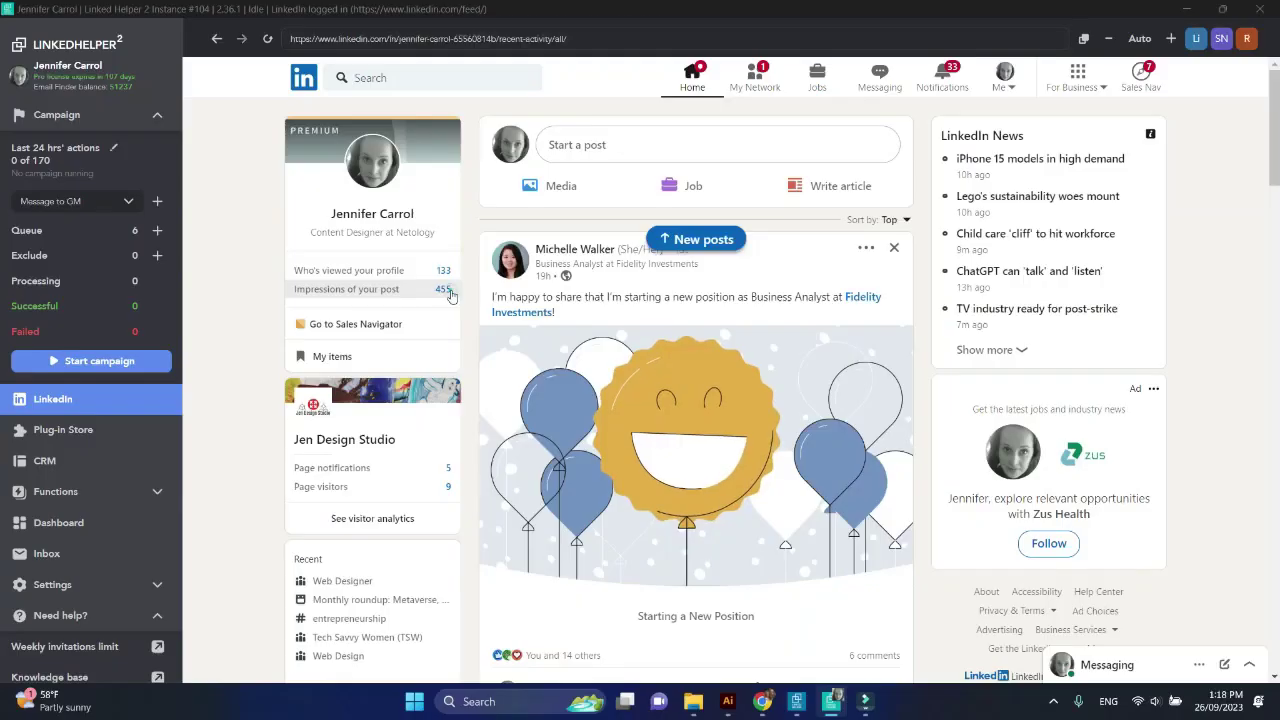
Go from the feed's post impressions count to the activity page of your own recent posts
left_click(698, 431)
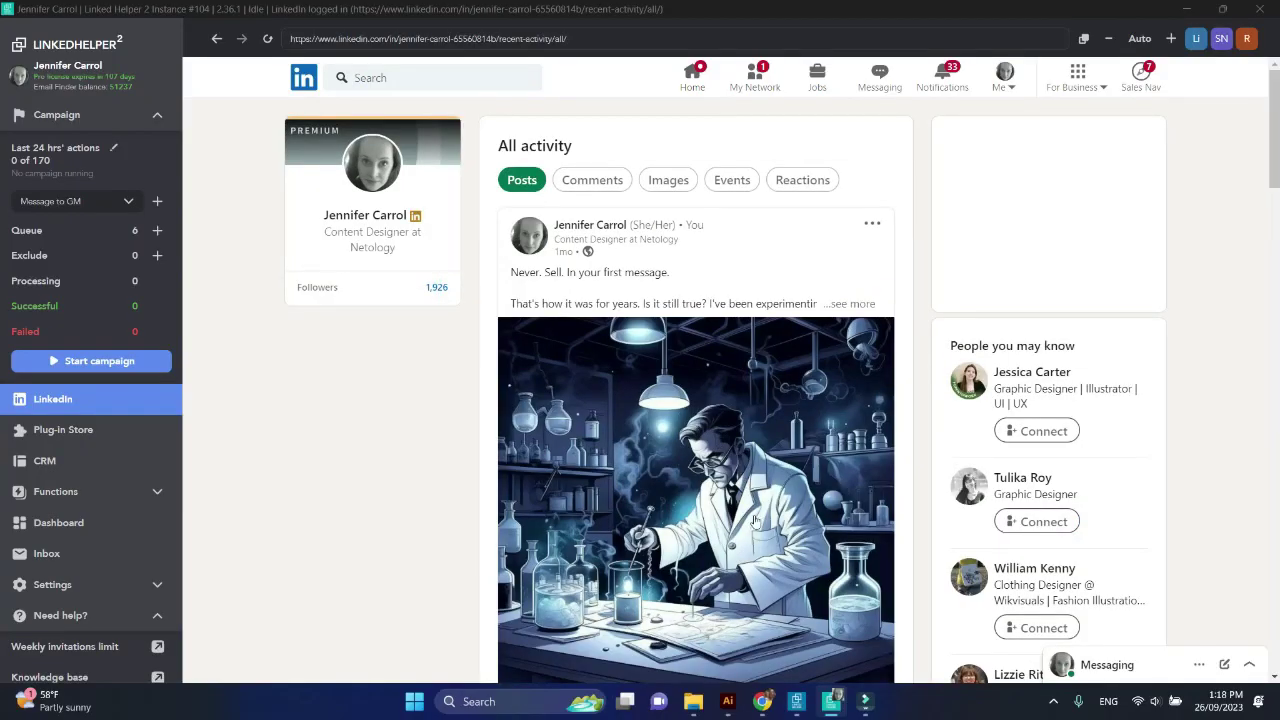
scroll(760, 570, "down", 3)
Publish a Midjourney-experience question post with the red balloon image and #midjourney #AI #graphic design hashtags
left_click(846, 568)
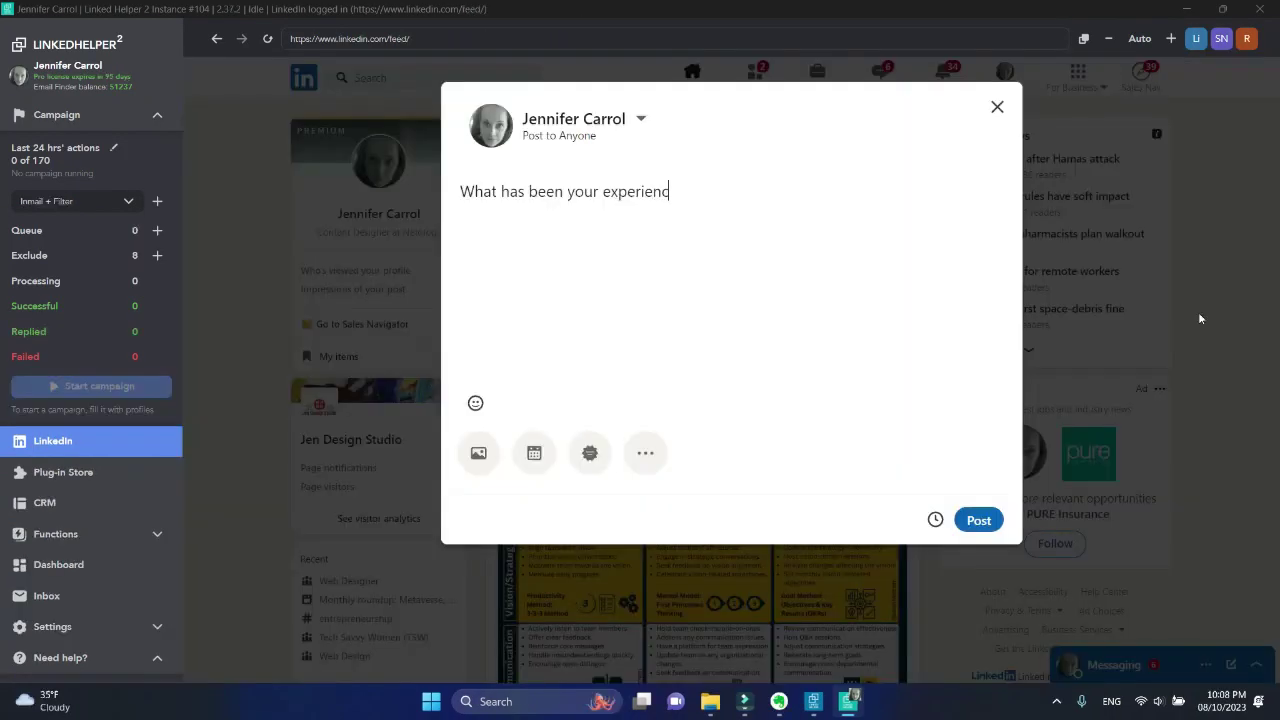
type("e with Midjourney so far")
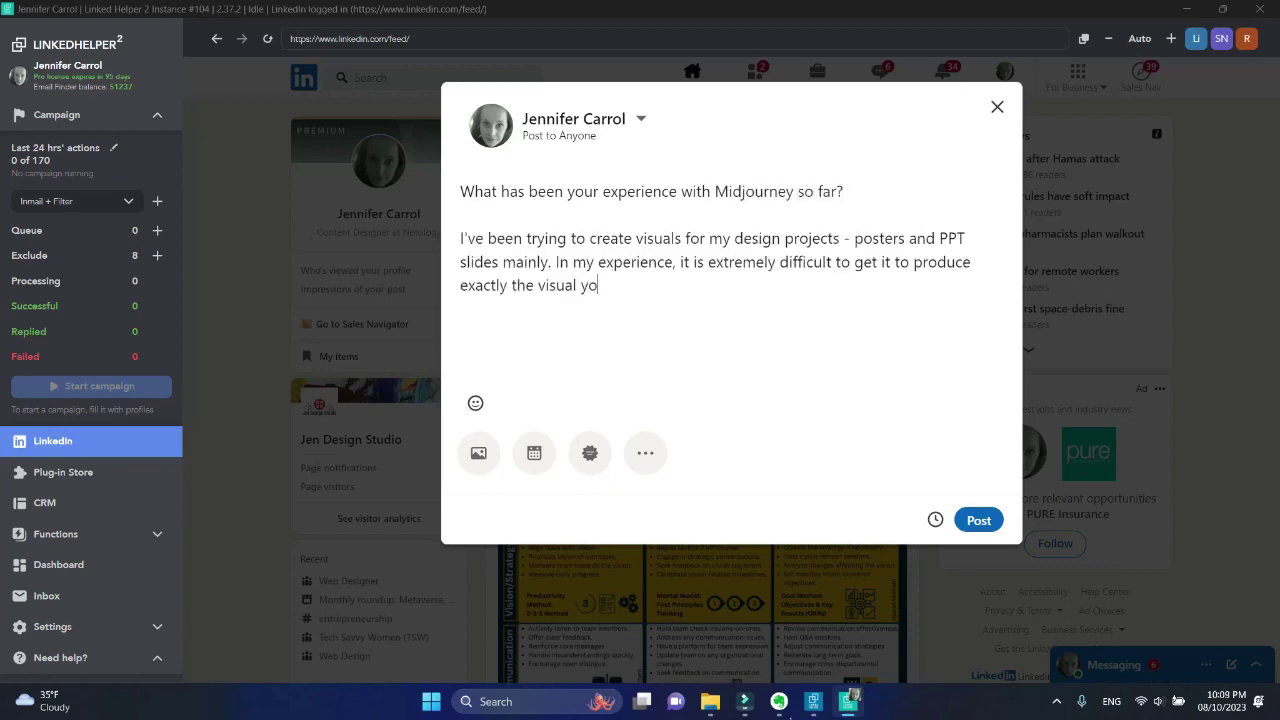
type("u need")
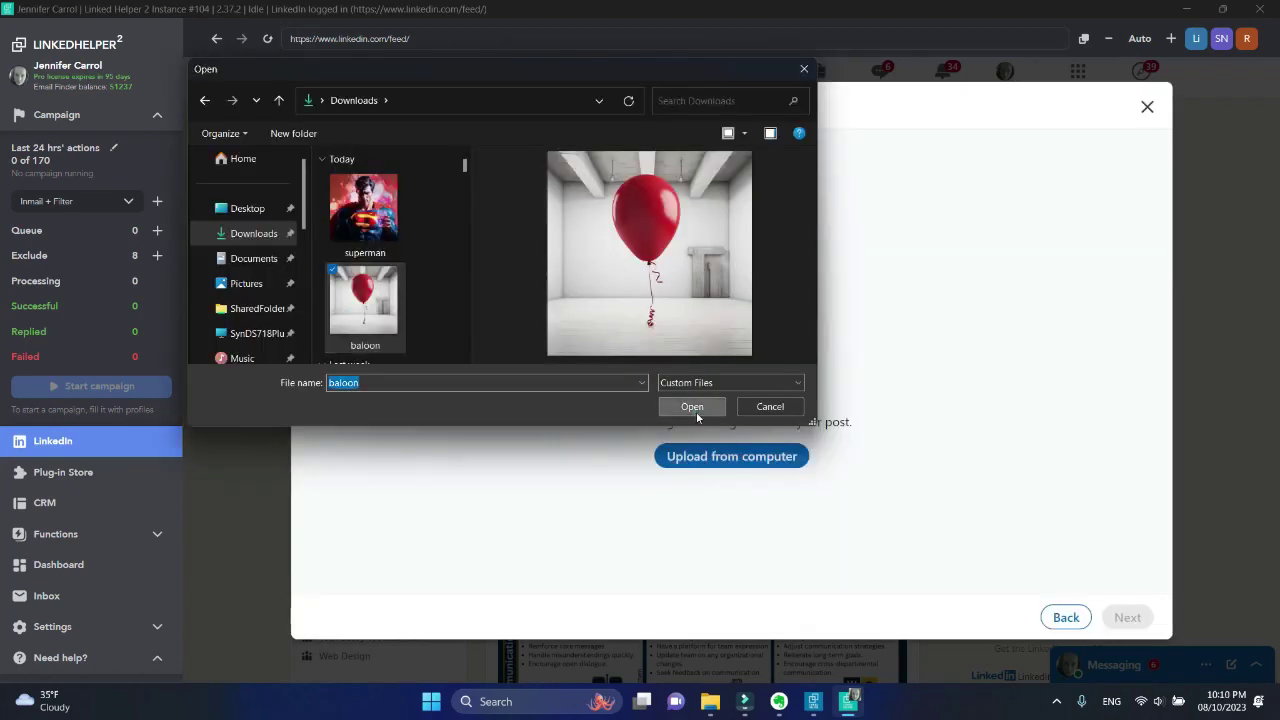
left_click(696, 411)
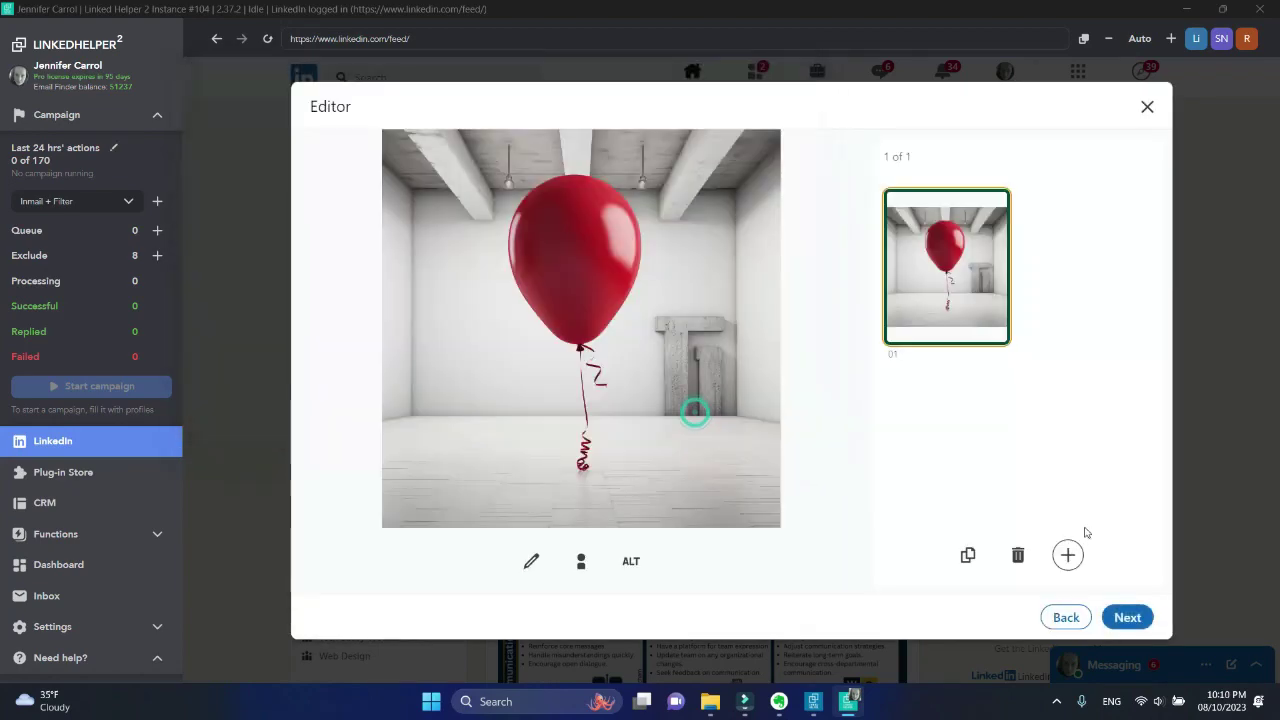
left_click(1127, 617)
type("journey #AI #graphic design")
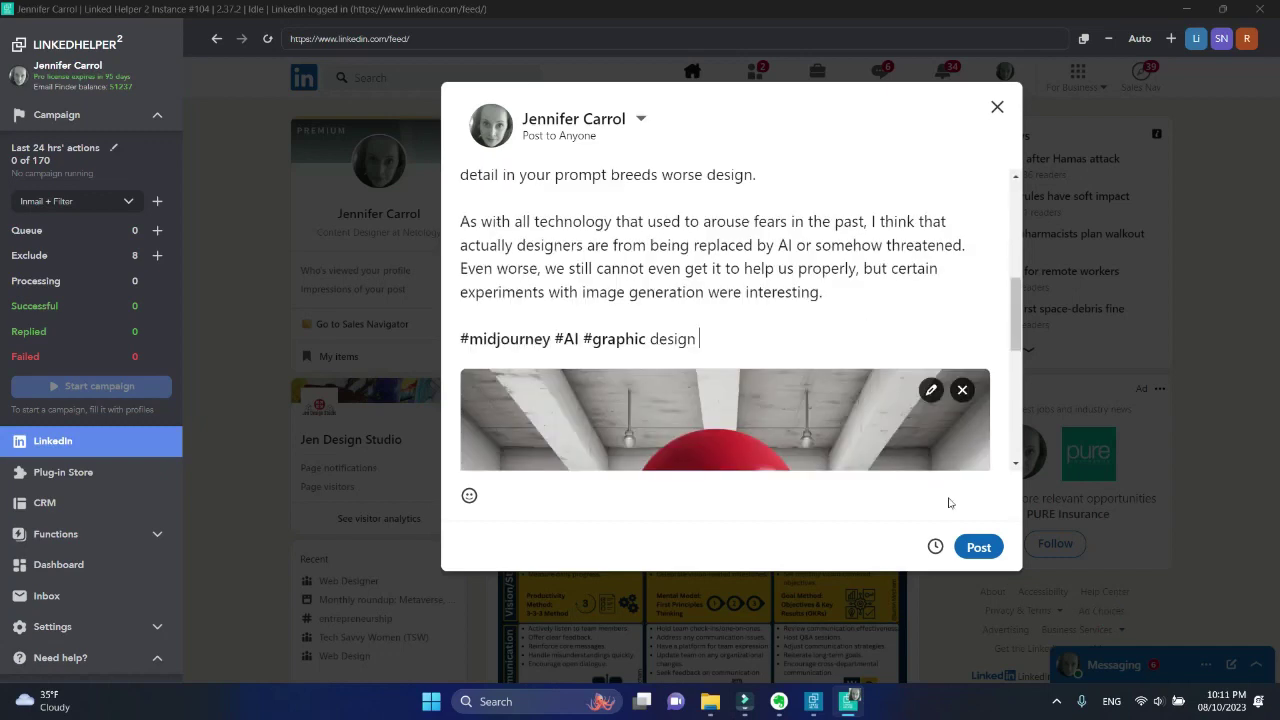
left_click(979, 547)
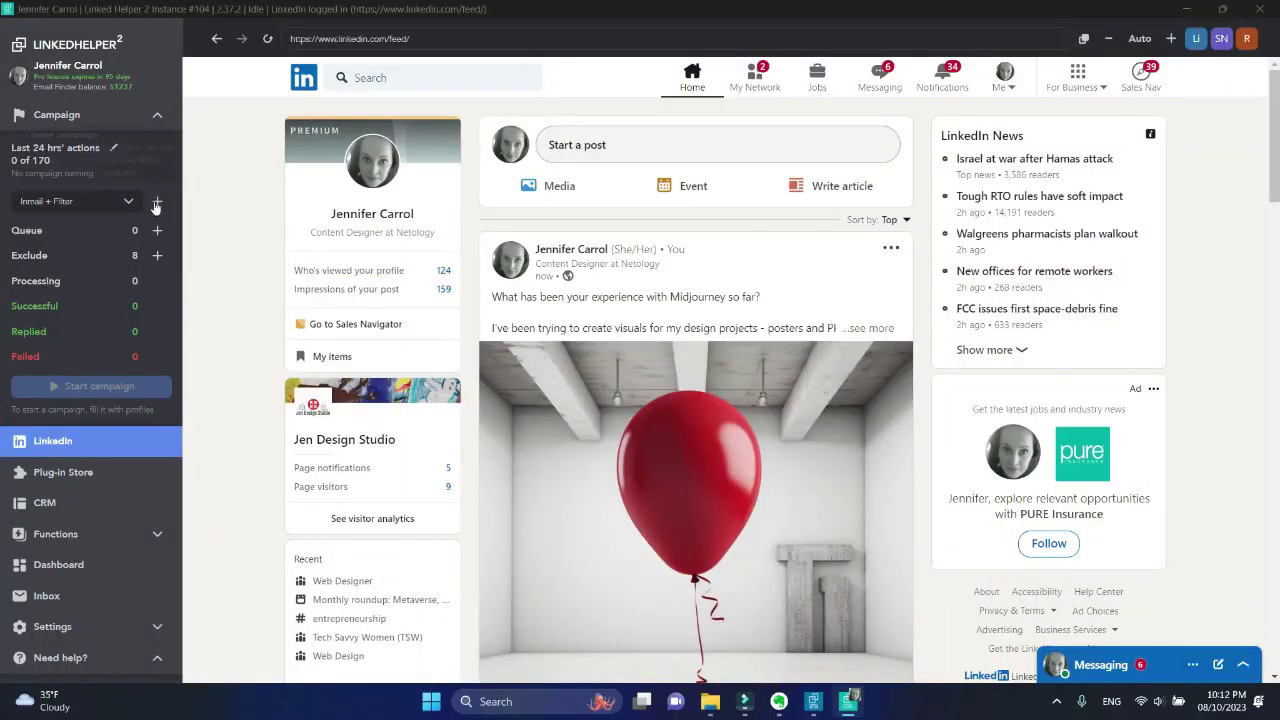
Create the empty campaign 'Ai in graphic design' and add an Engagement Boost post action
left_click(156, 201)
type("Ai in")
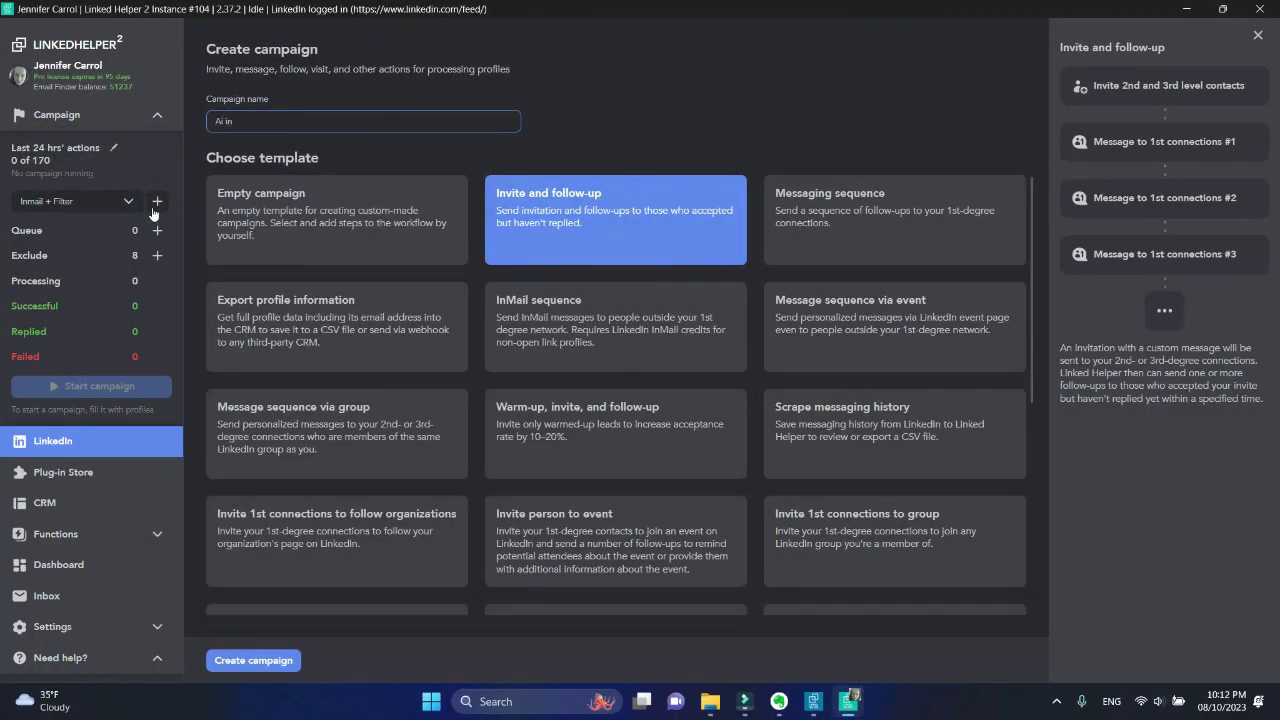
type(" graphic design")
left_click(258, 197)
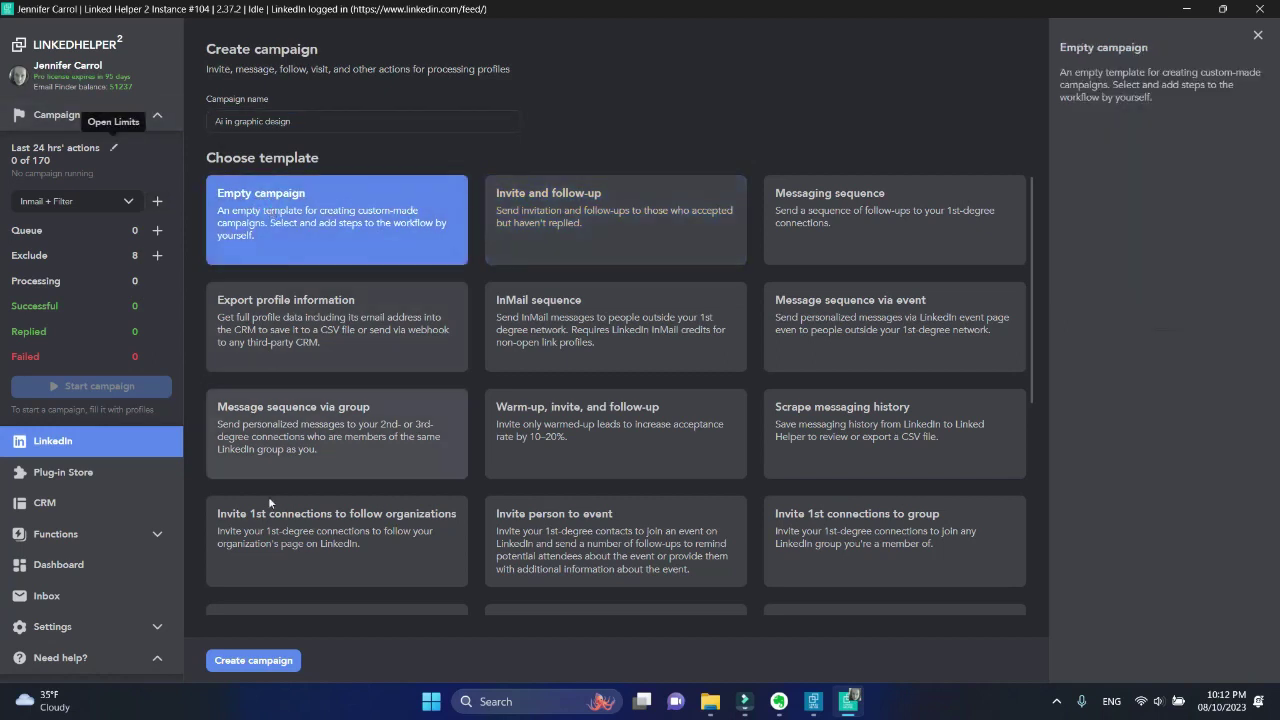
left_click(270, 660)
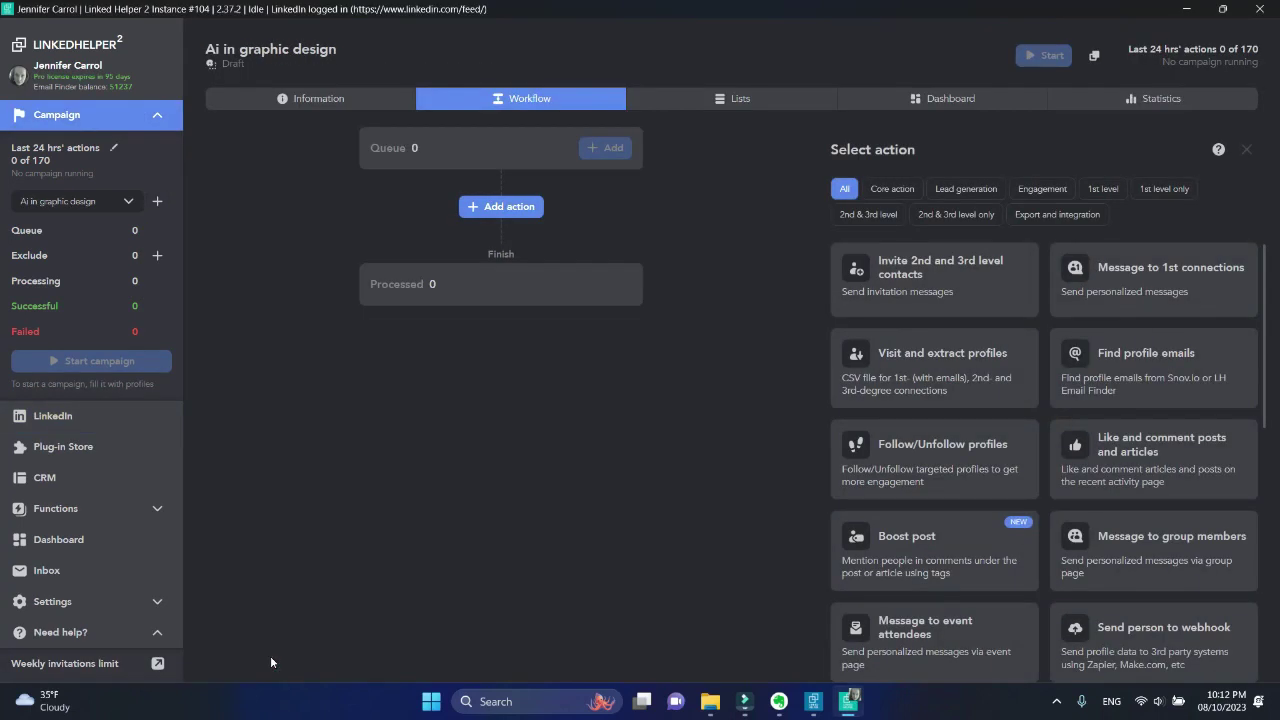
left_click(1030, 189)
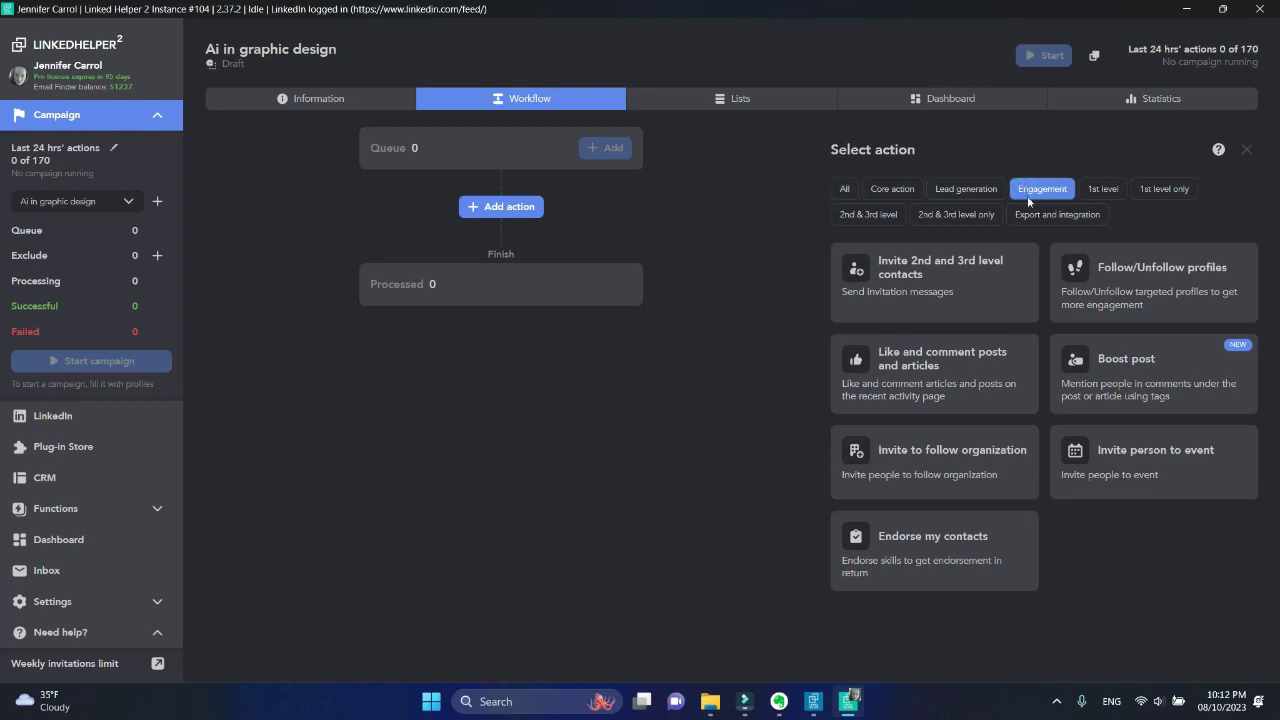
left_click(1190, 396)
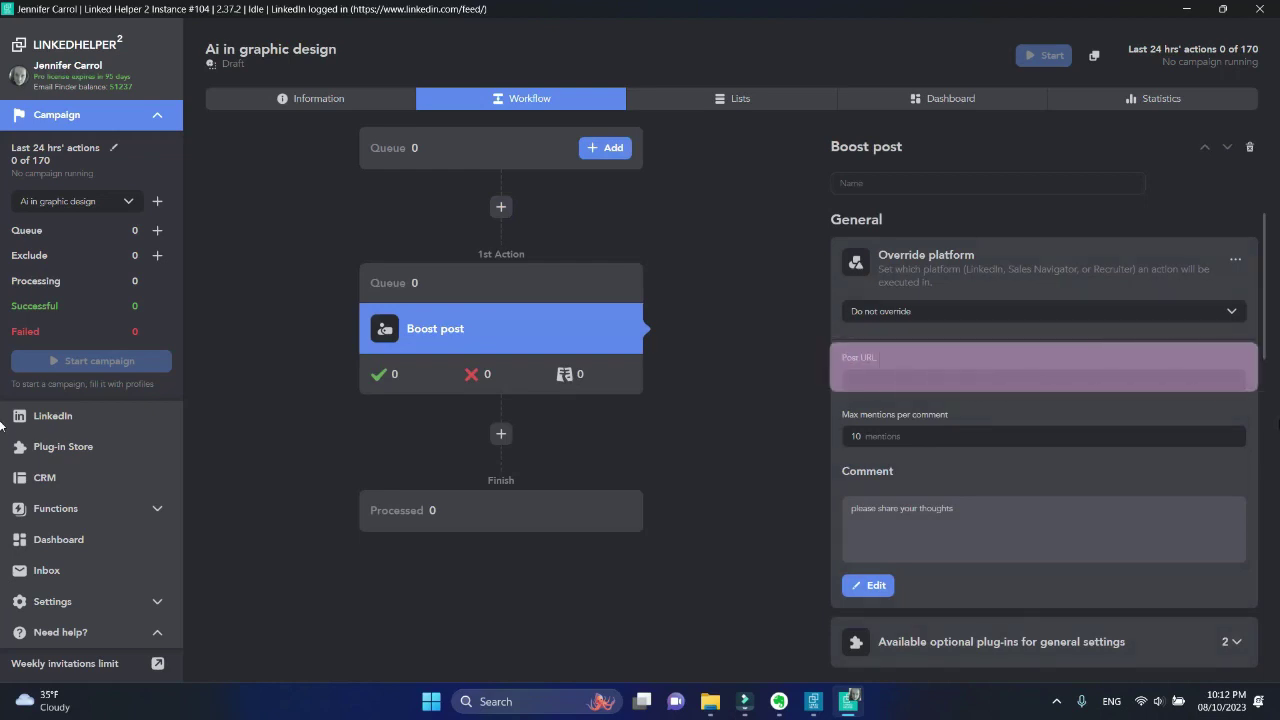
Copy the Midjourney post's link from the feed and paste it into Boost post's Post URL
left_click(40, 414)
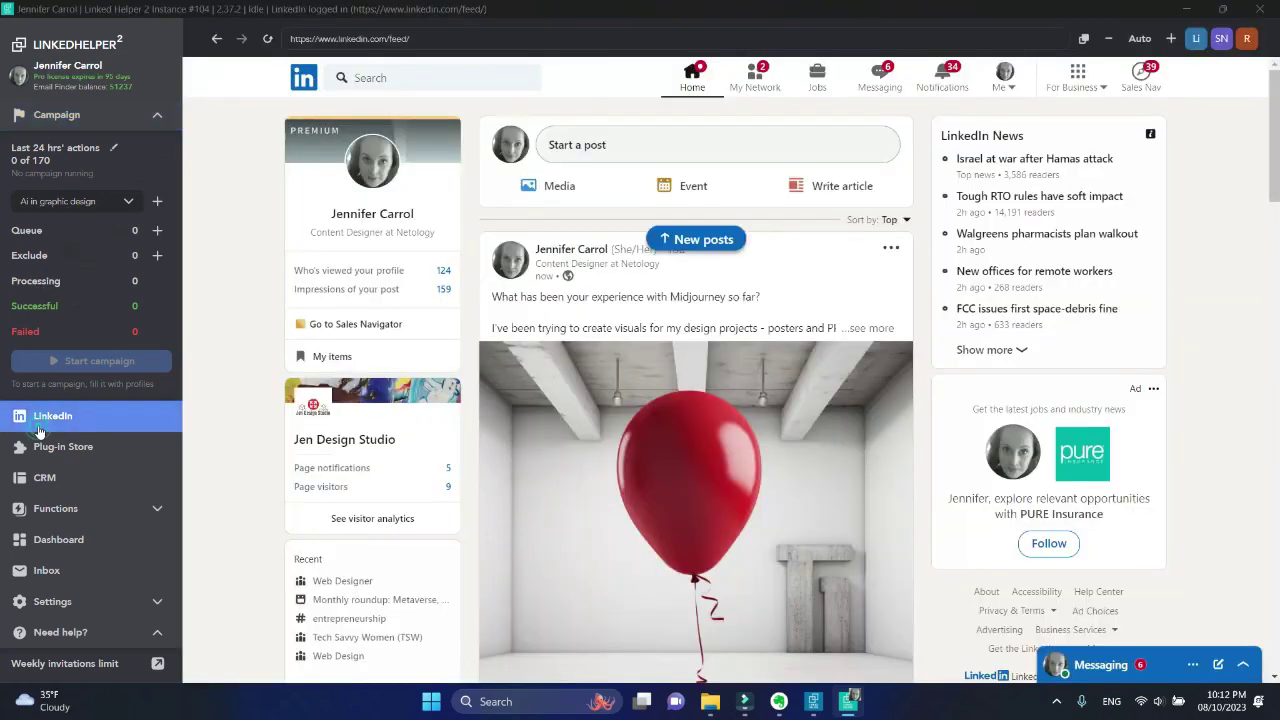
left_click(891, 249)
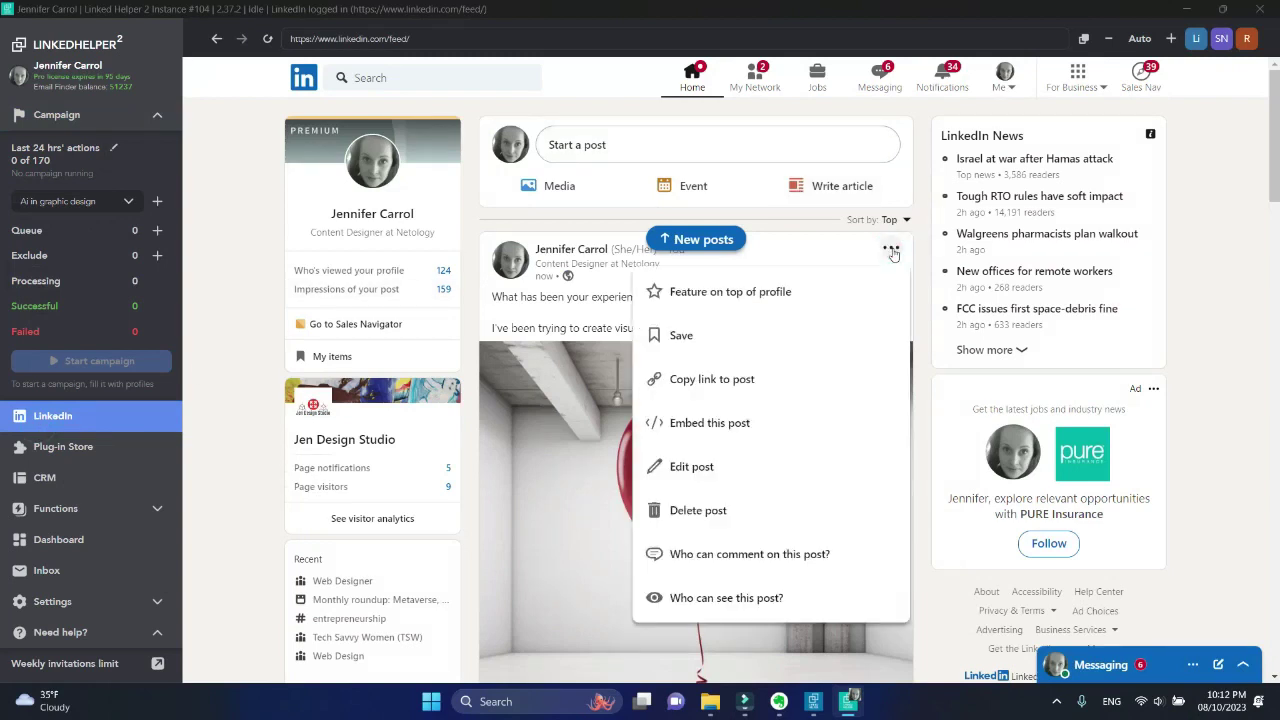
left_click(843, 374)
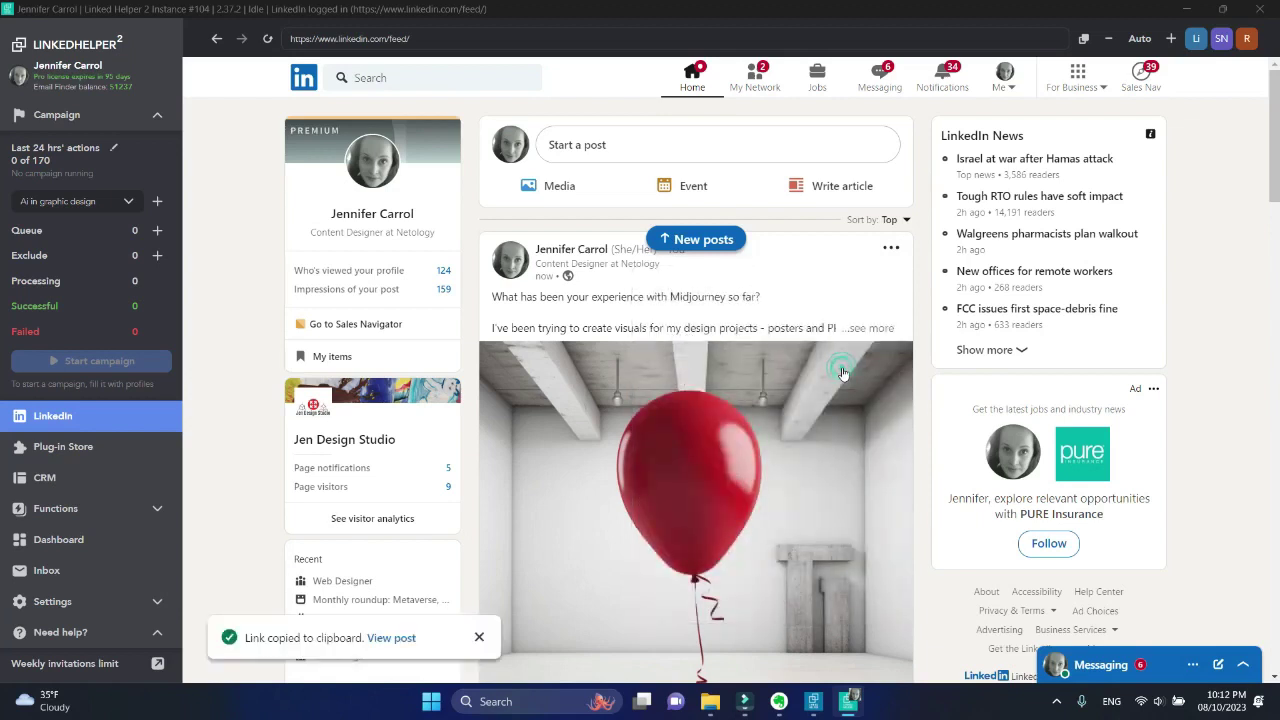
left_click(116, 122)
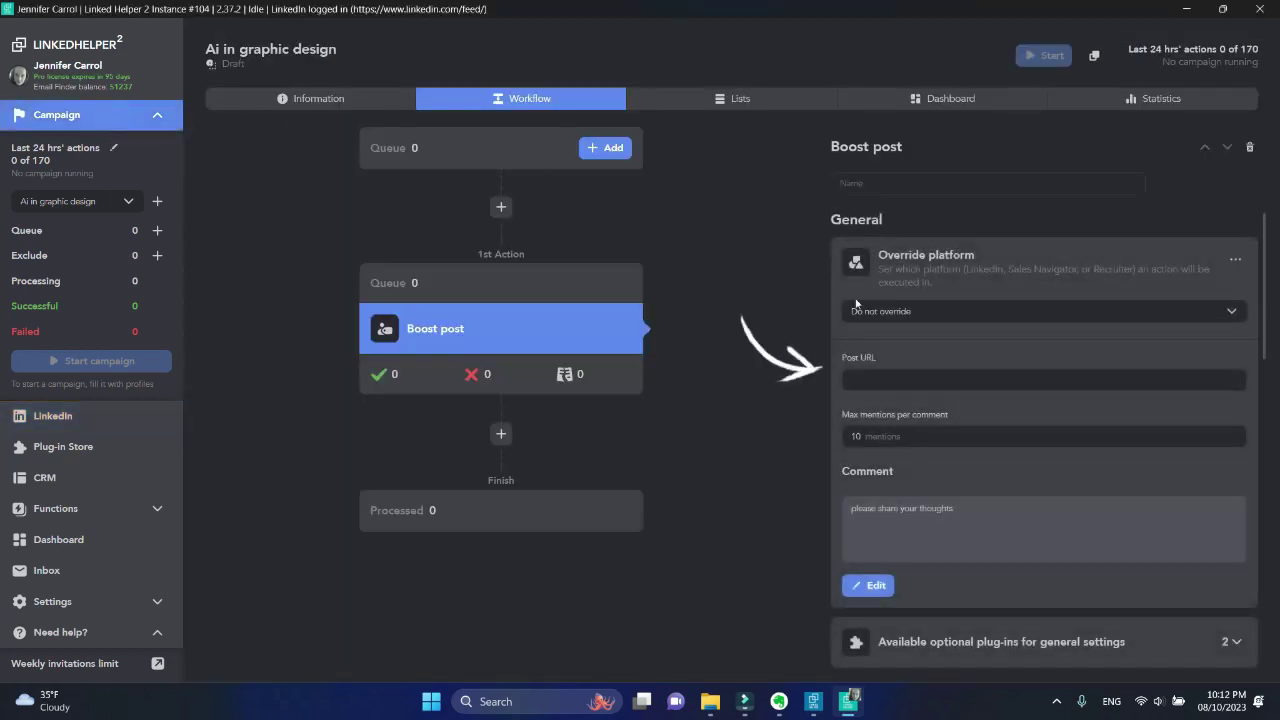
left_click(921, 376)
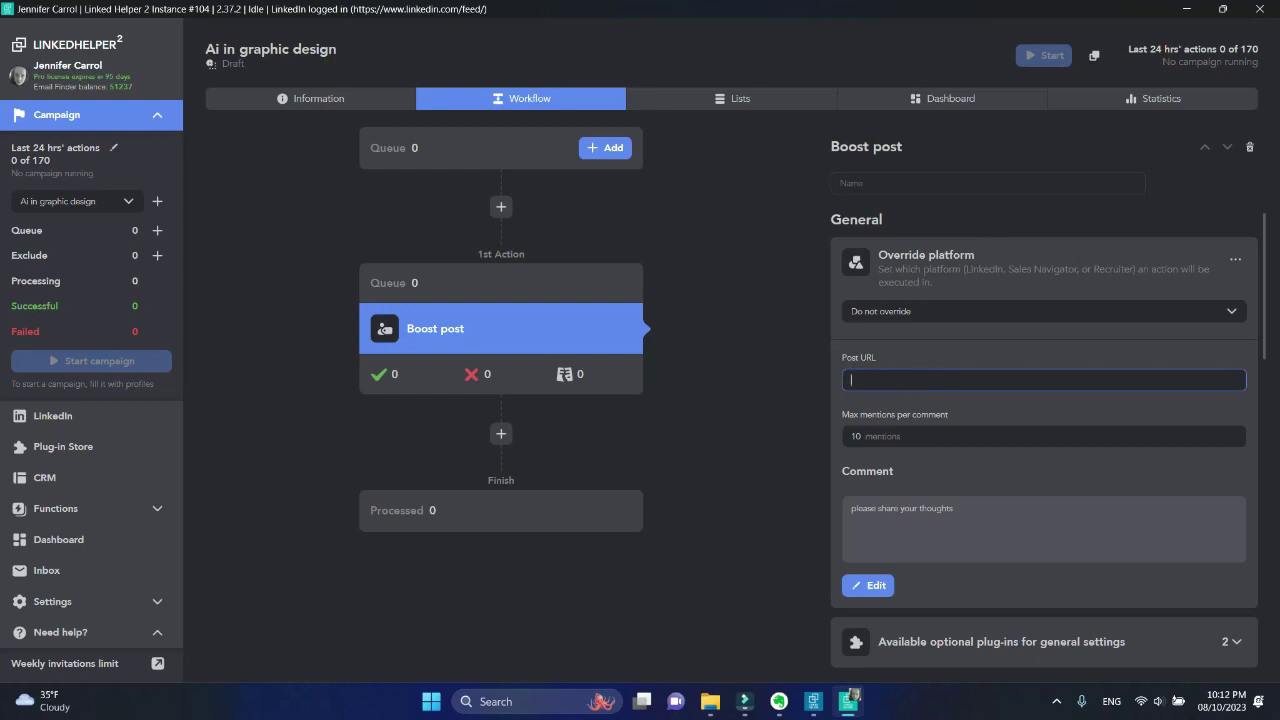
key("ctrl+v")
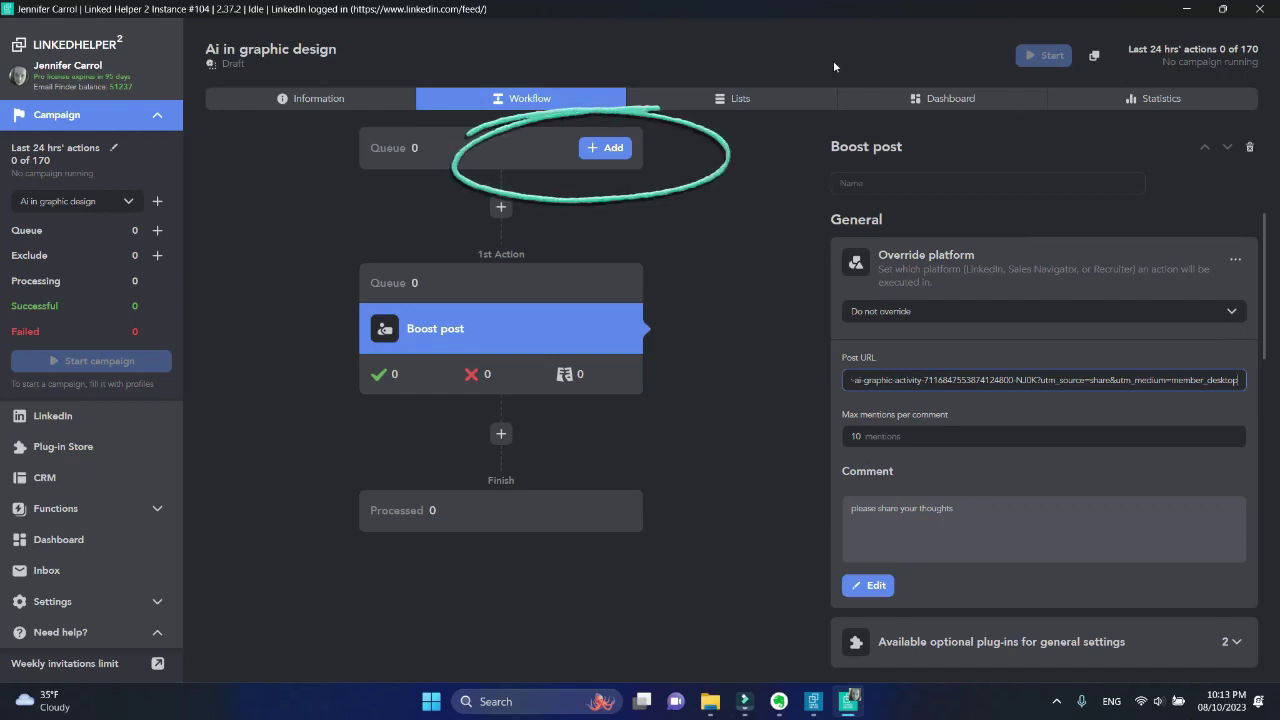
Pick CRM contacts as the profile source and filter them by the #boost tag
left_click(612, 148)
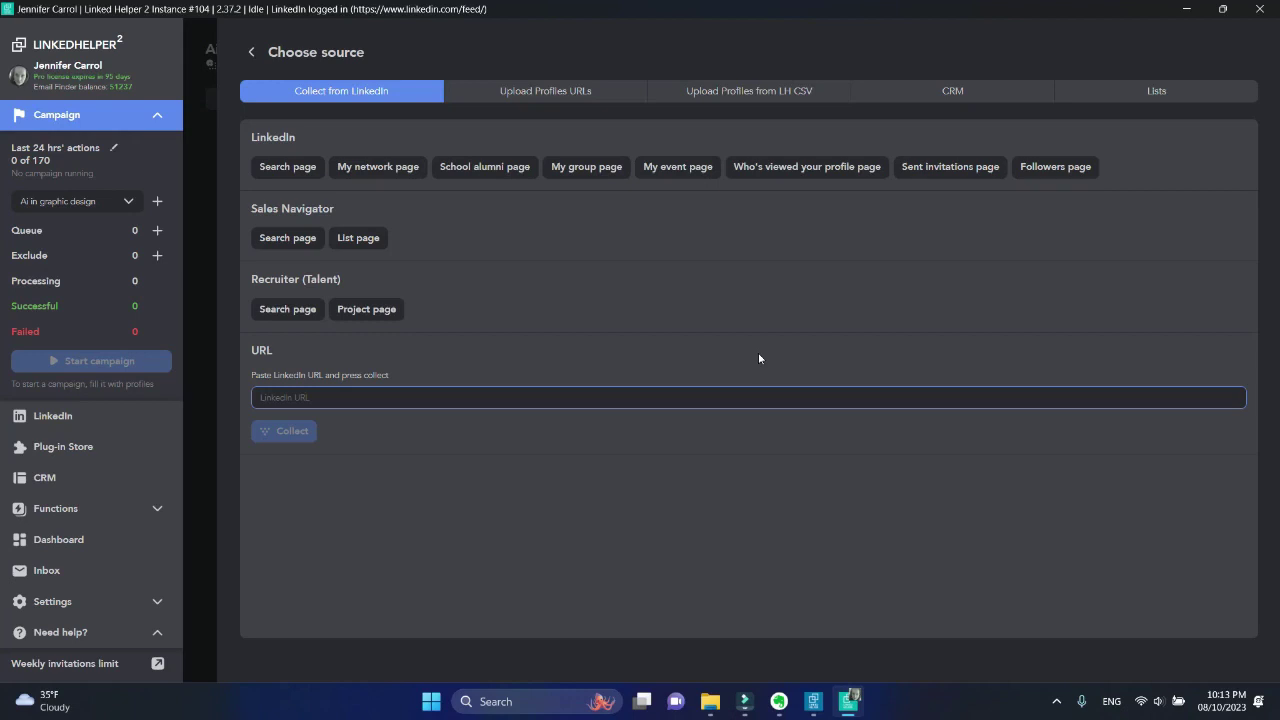
left_click(1012, 90)
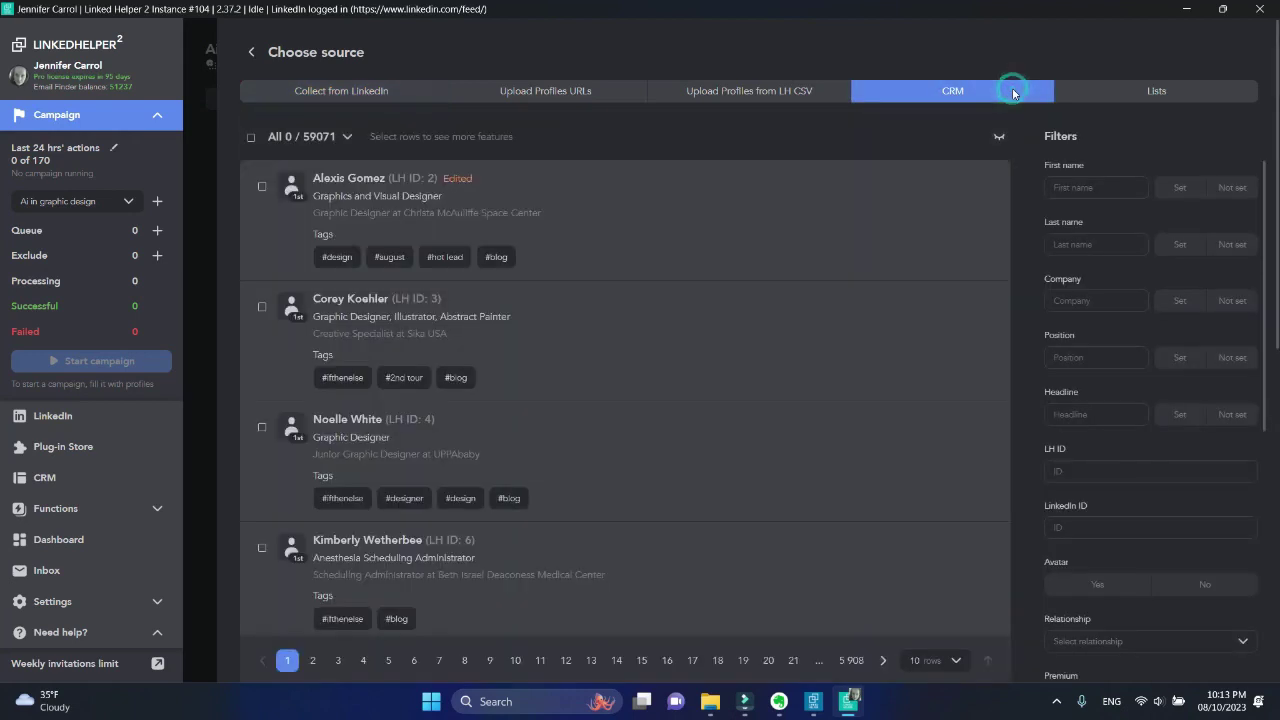
scroll(1152, 441, "down", 5)
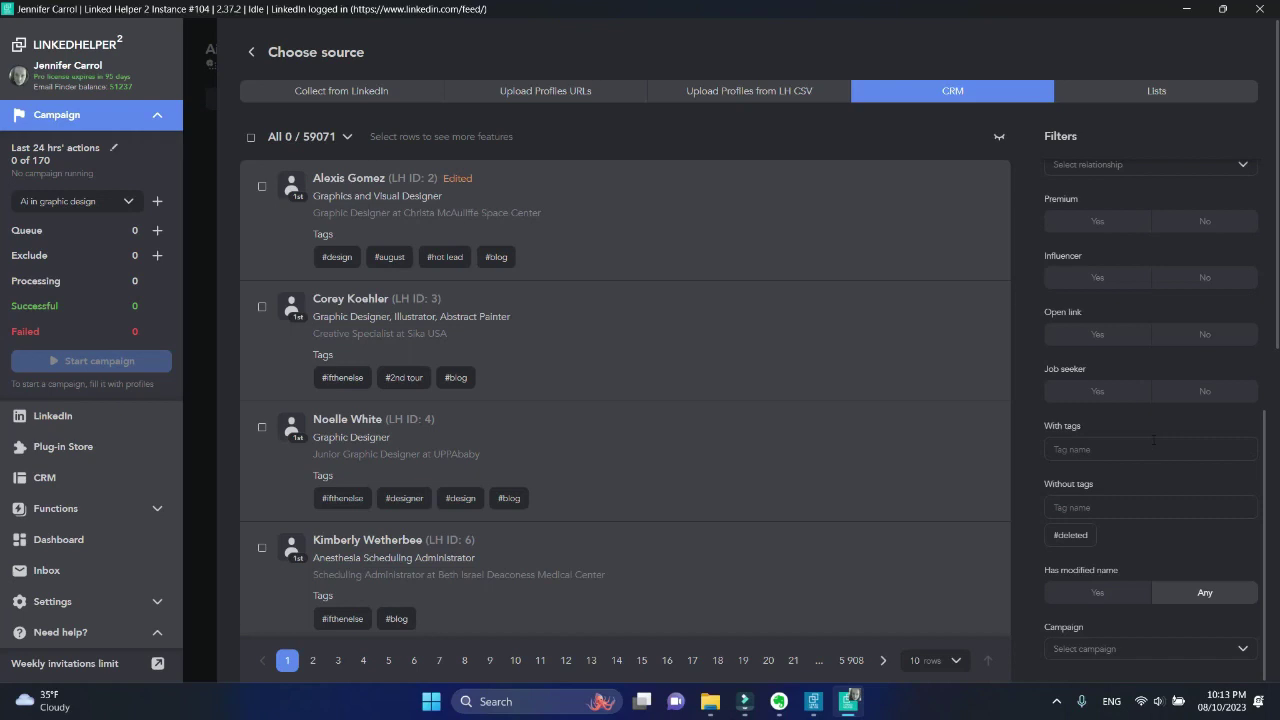
left_click(1154, 441)
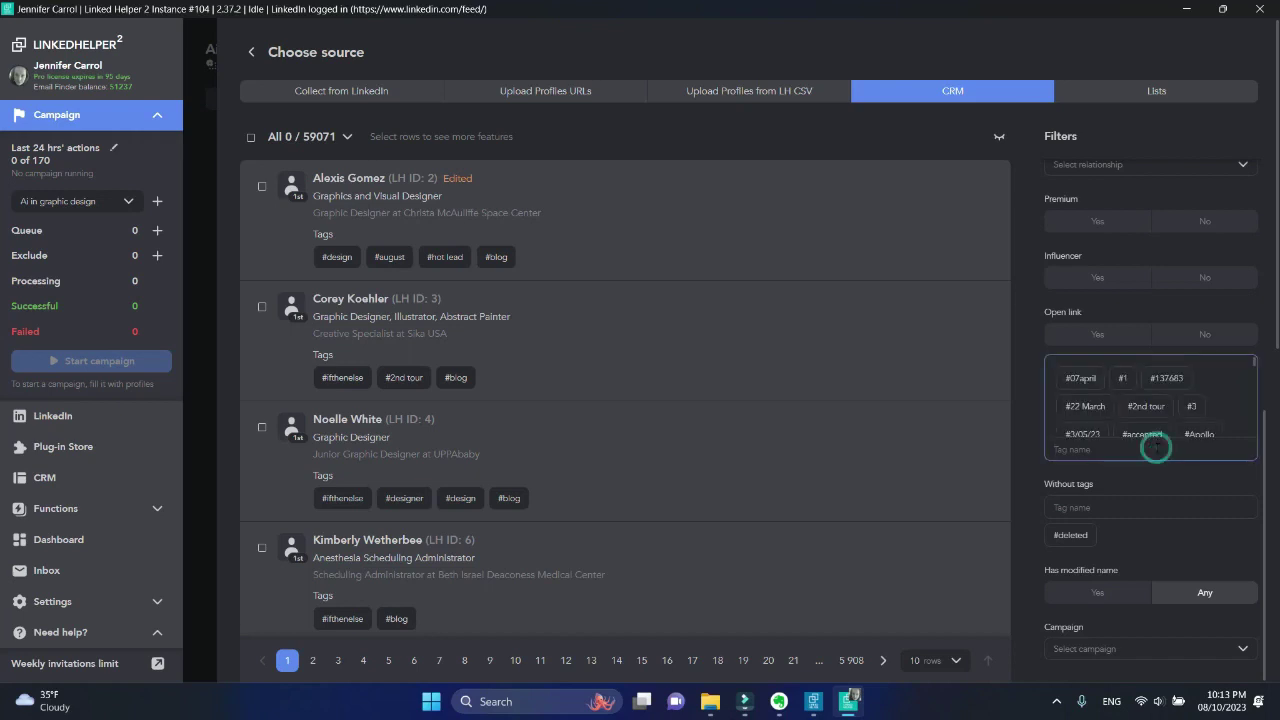
type("boo")
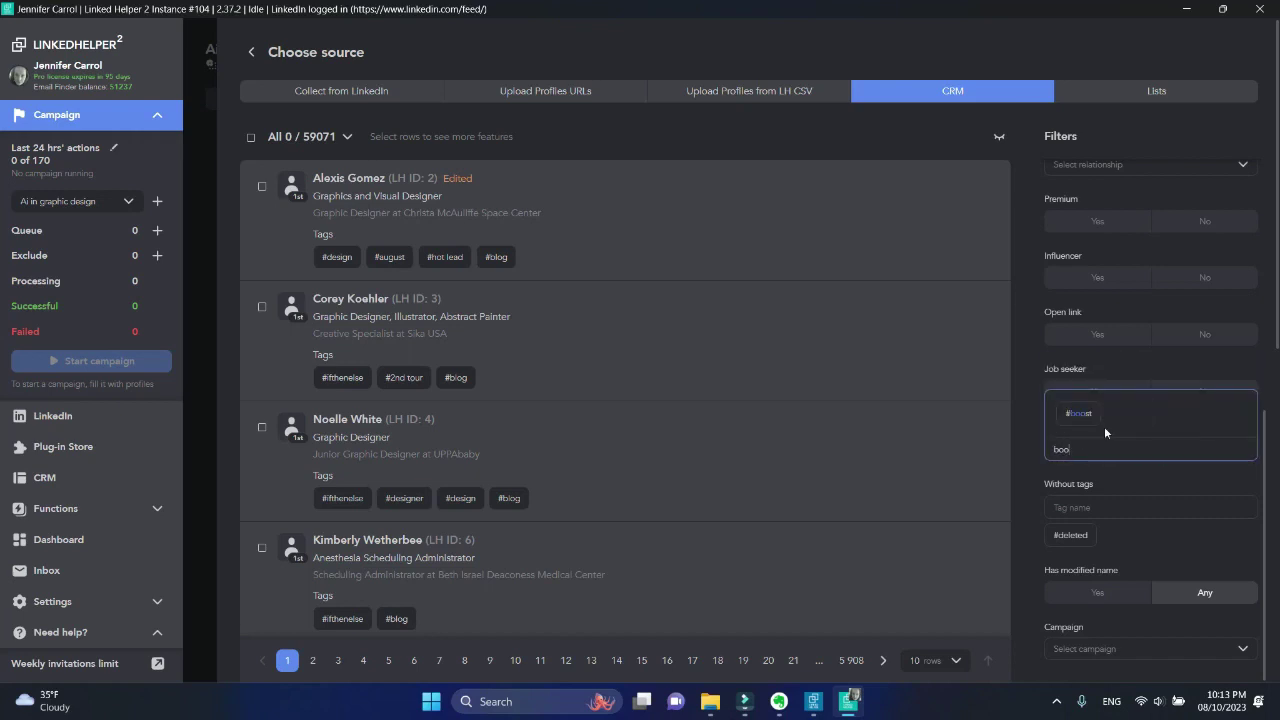
left_click(1080, 414)
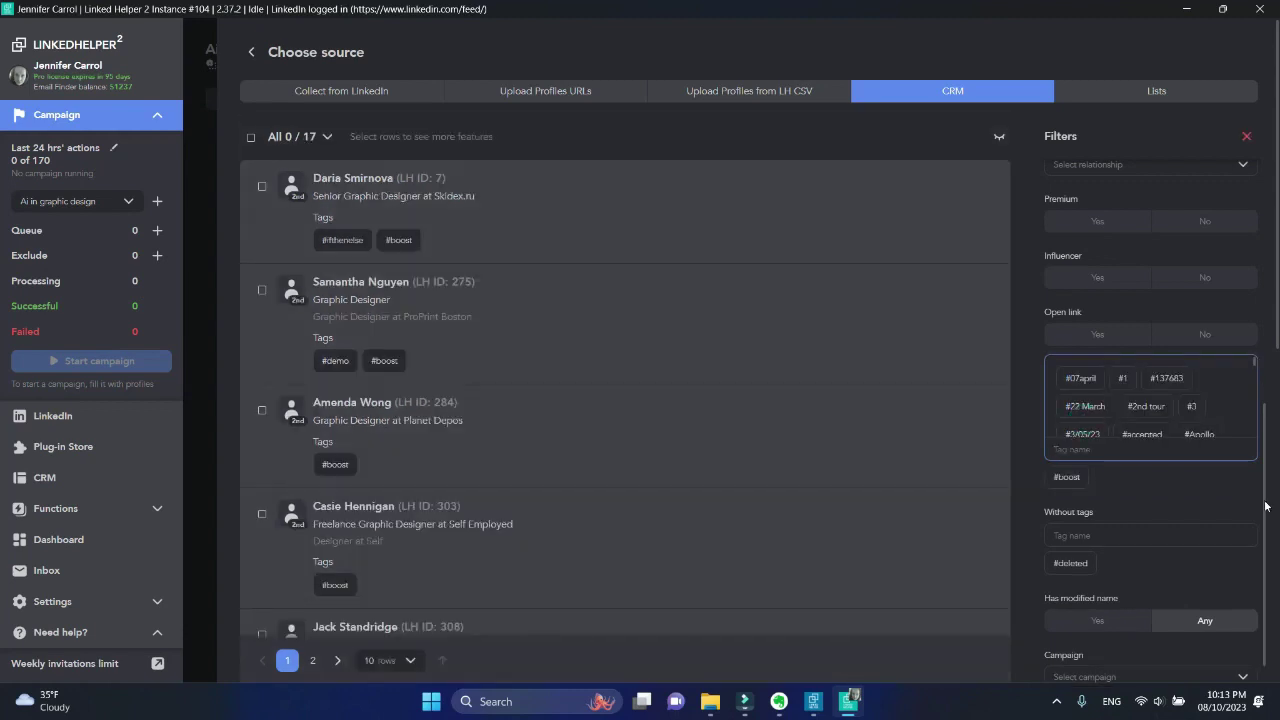
Select all 17 #boost contacts, add them to the queue, and go back to the workflow
left_click(253, 145)
left_click(253, 145)
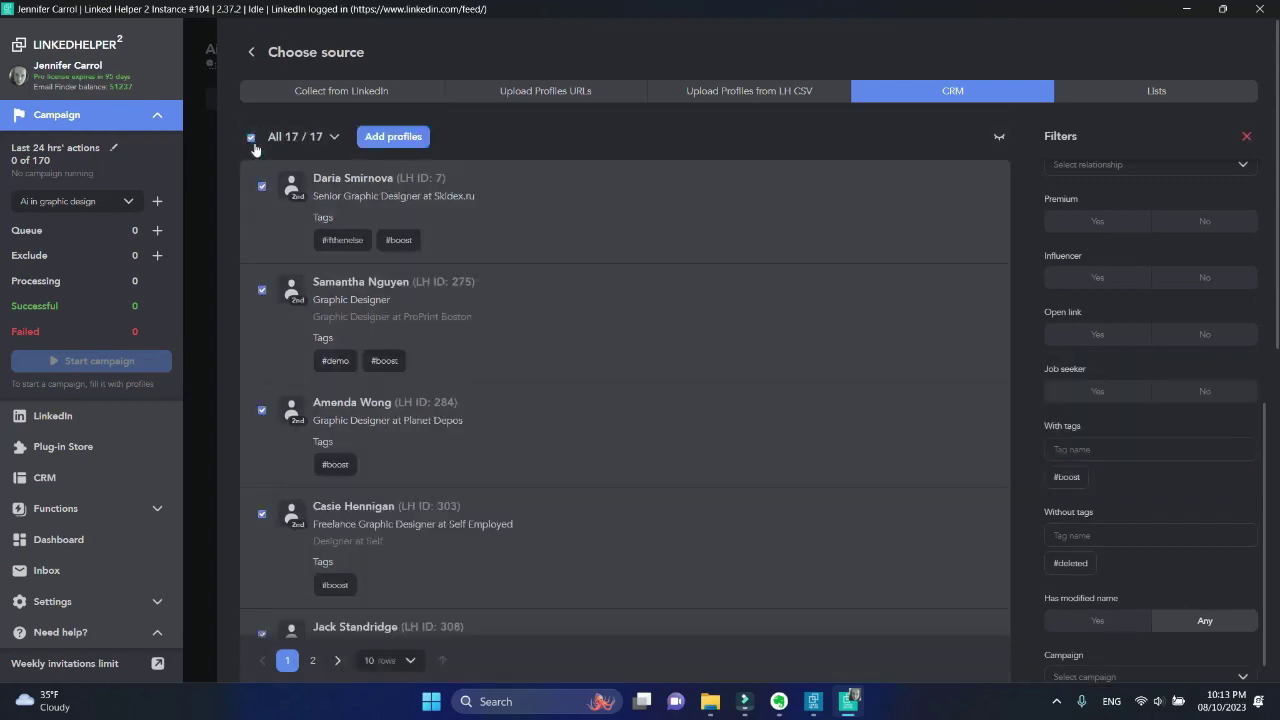
left_click(410, 140)
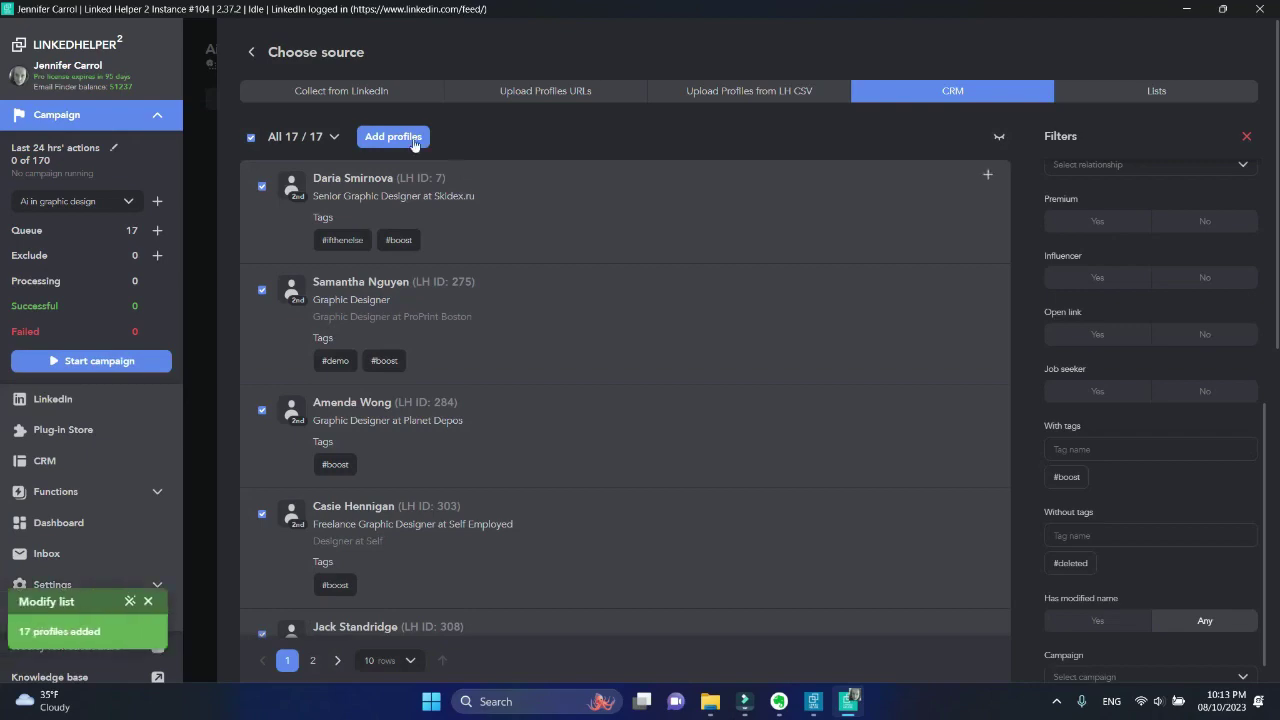
left_click(252, 53)
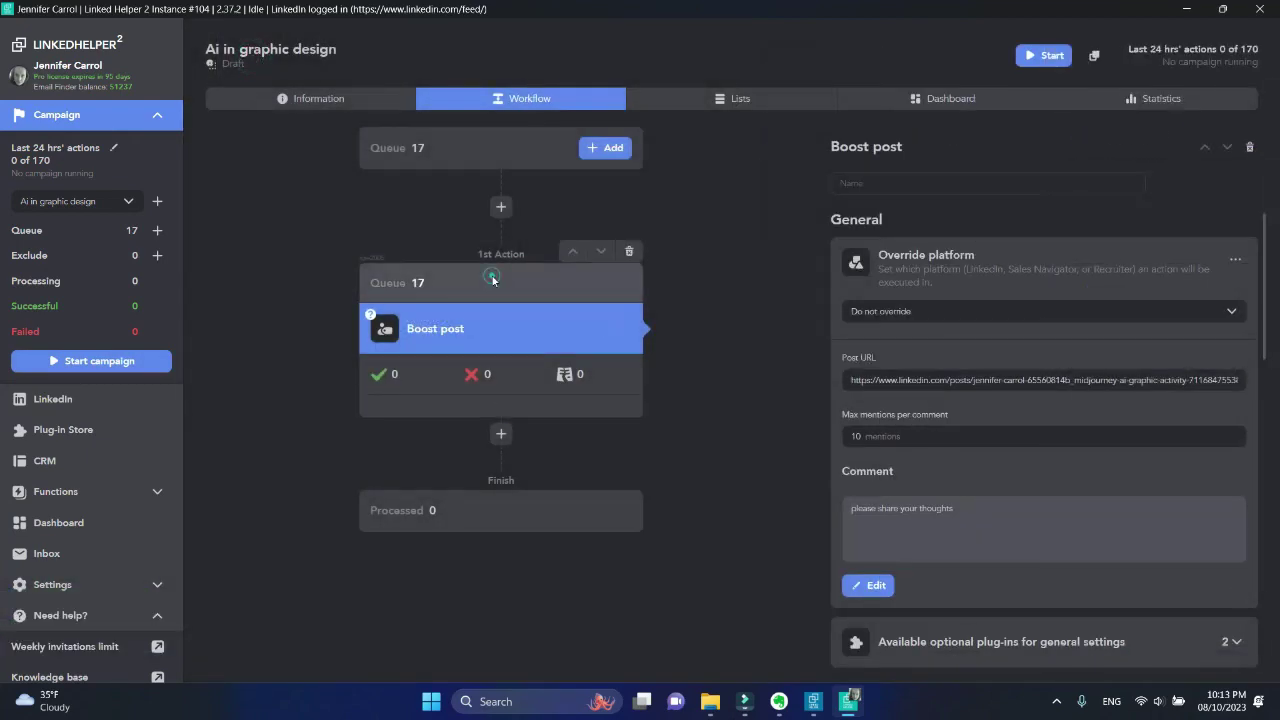
left_click(492, 279)
scroll(746, 544, "down", 4)
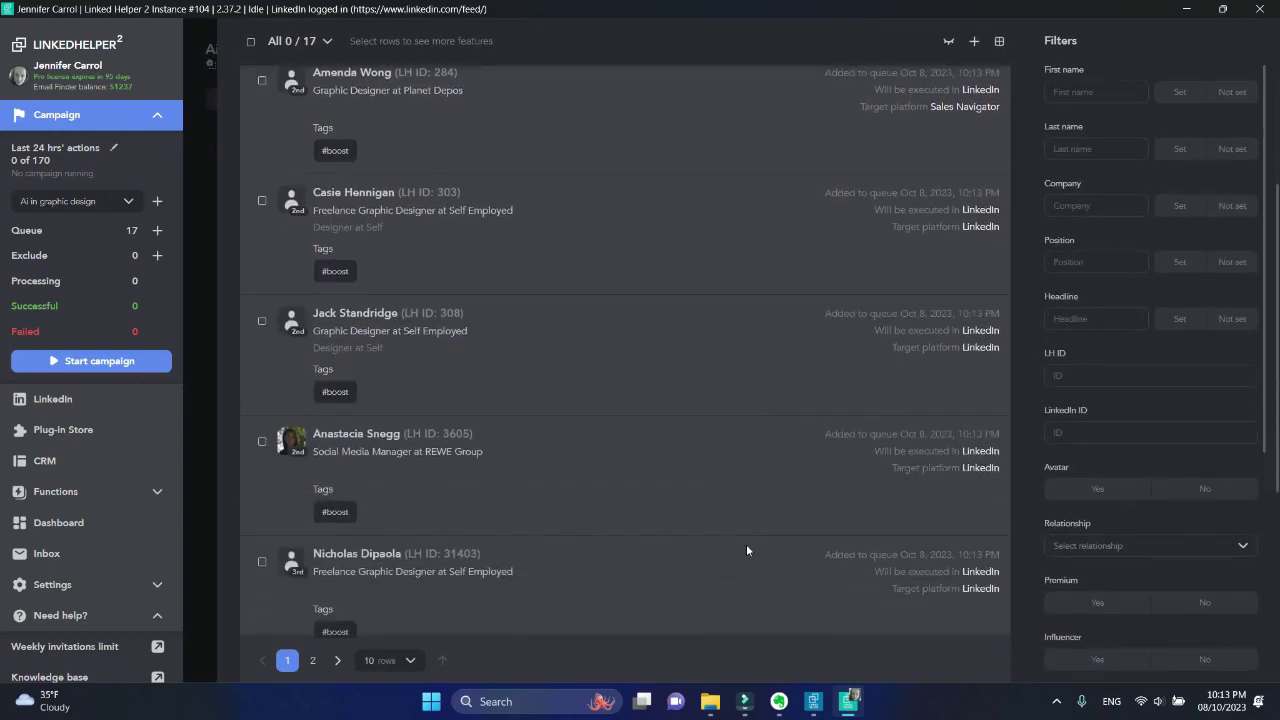
scroll(746, 544, "down", 4)
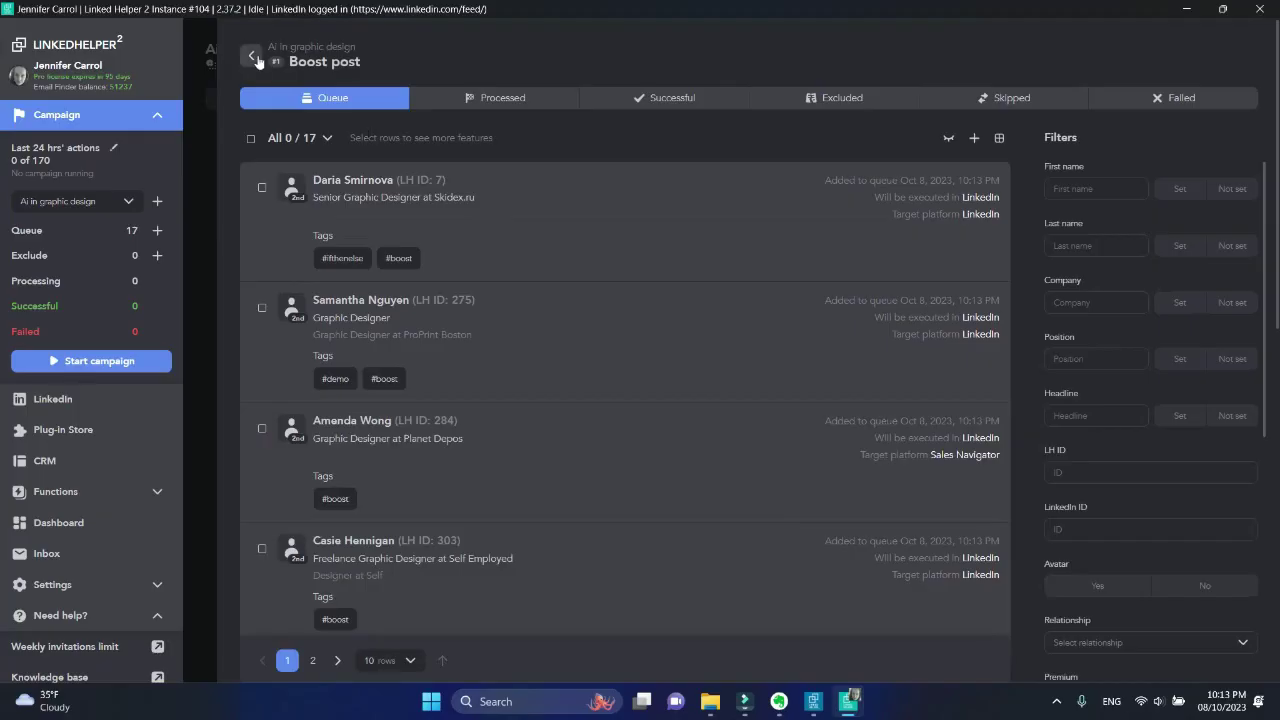
key("Escape")
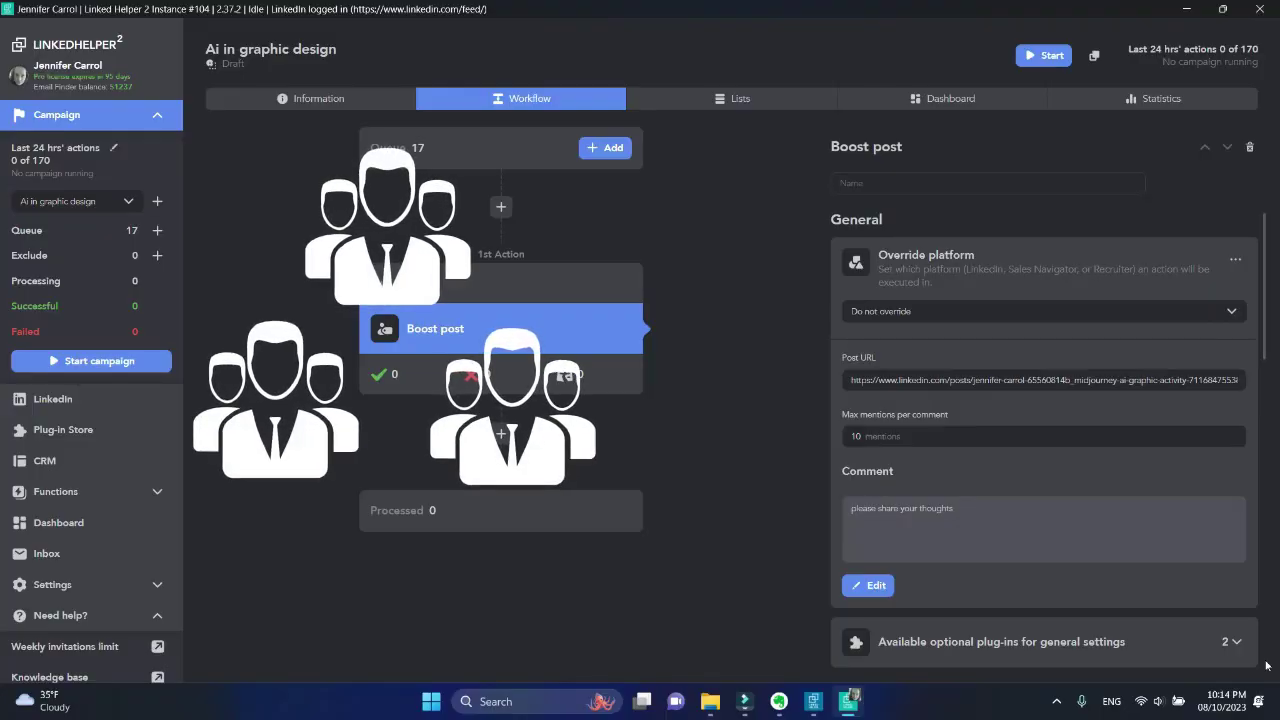
Replace the comment with 'Have you been using Midjourney in your design work? I'd love to hear your thoughs' and save
left_click(1064, 549)
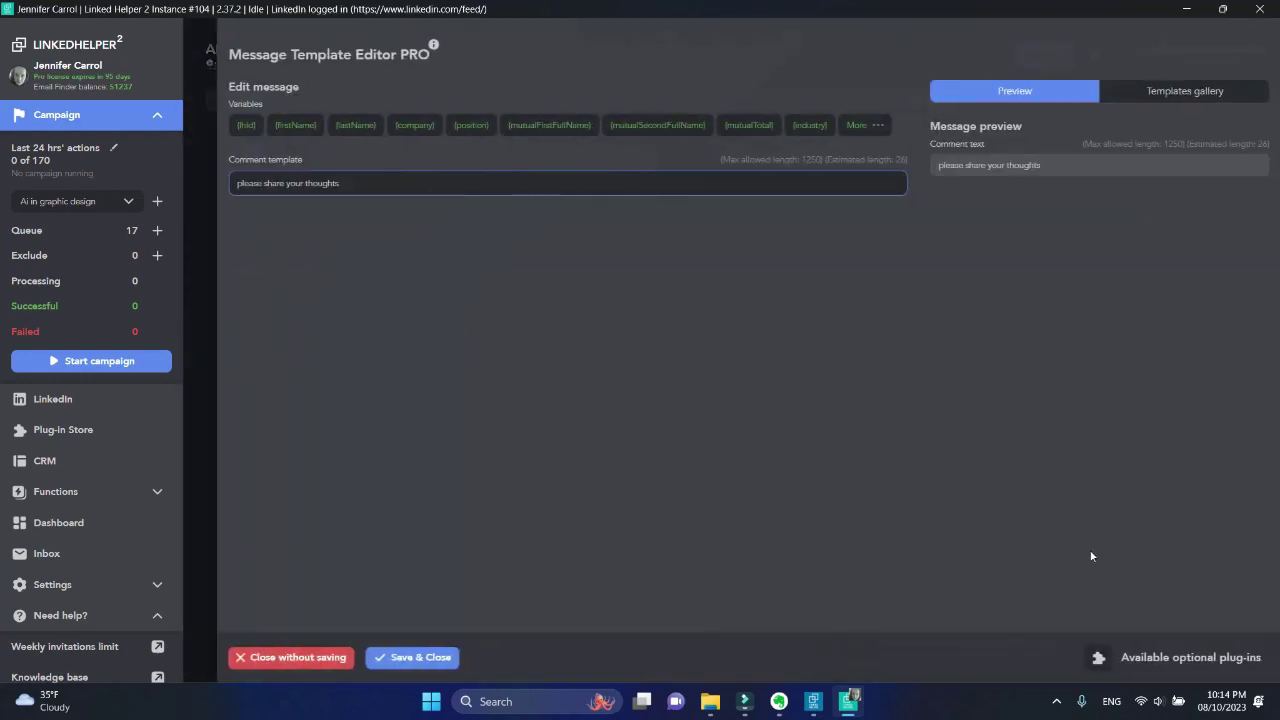
triple_click(425, 188)
type("Have you been using Midjourney in your design ")
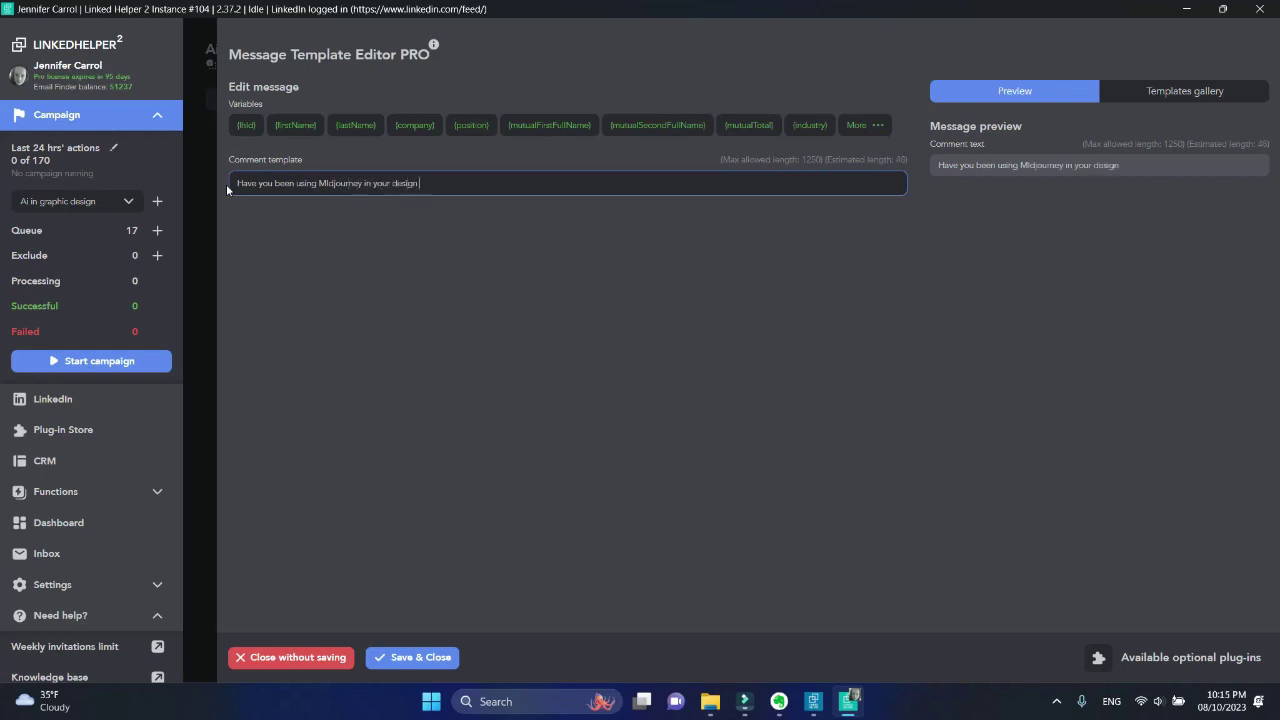
type("work? I'd love to hear your thoughs")
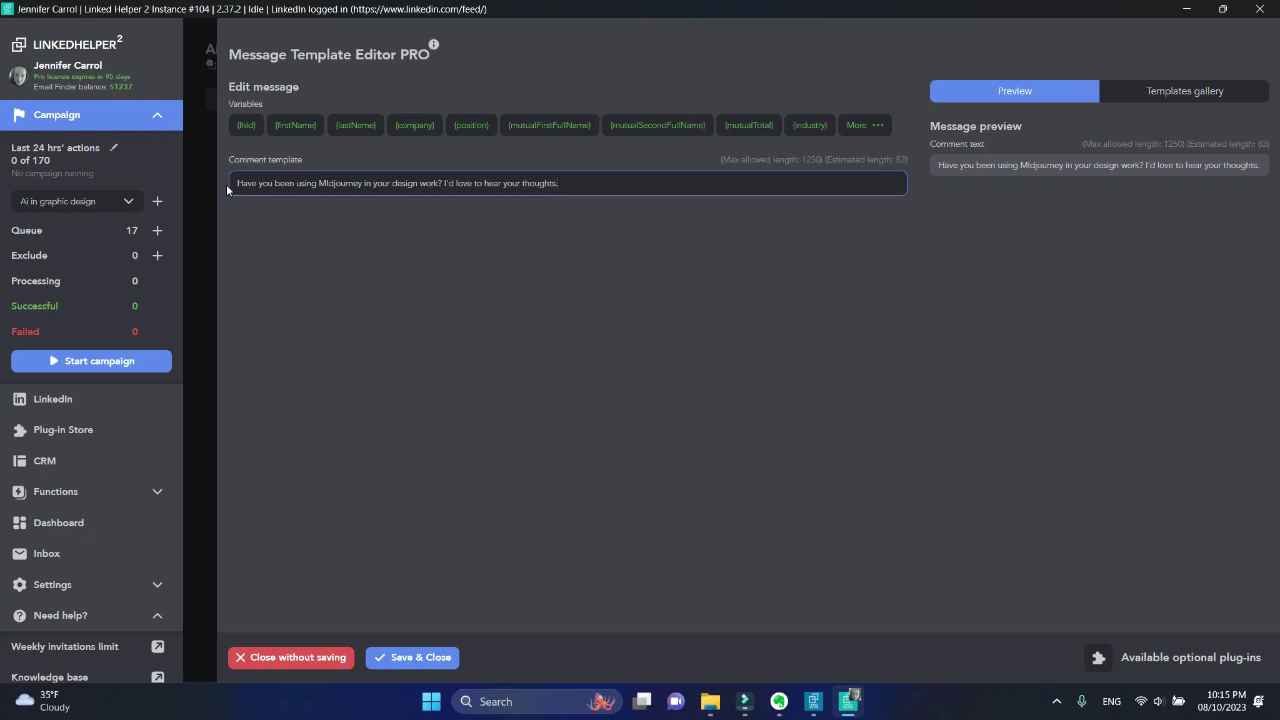
left_click(425, 662)
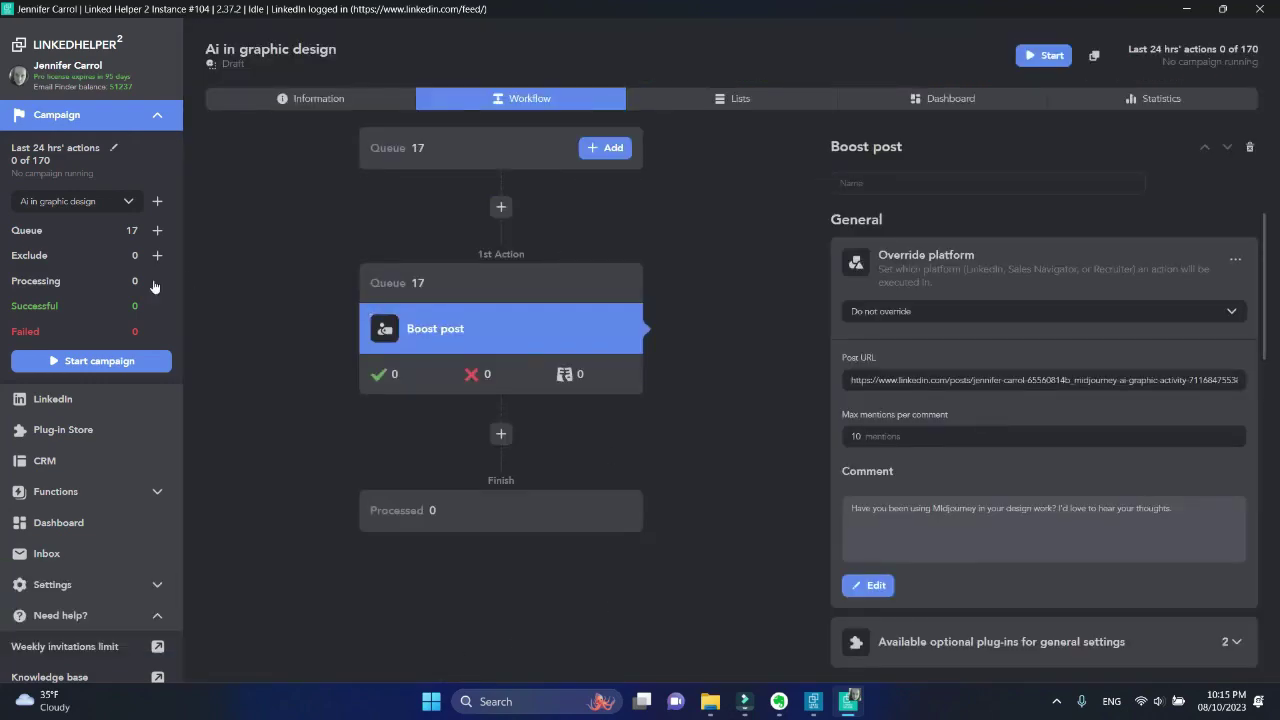
Start the Ai in graphic design campaign so it comments on the Midjourney post
left_click(100, 362)
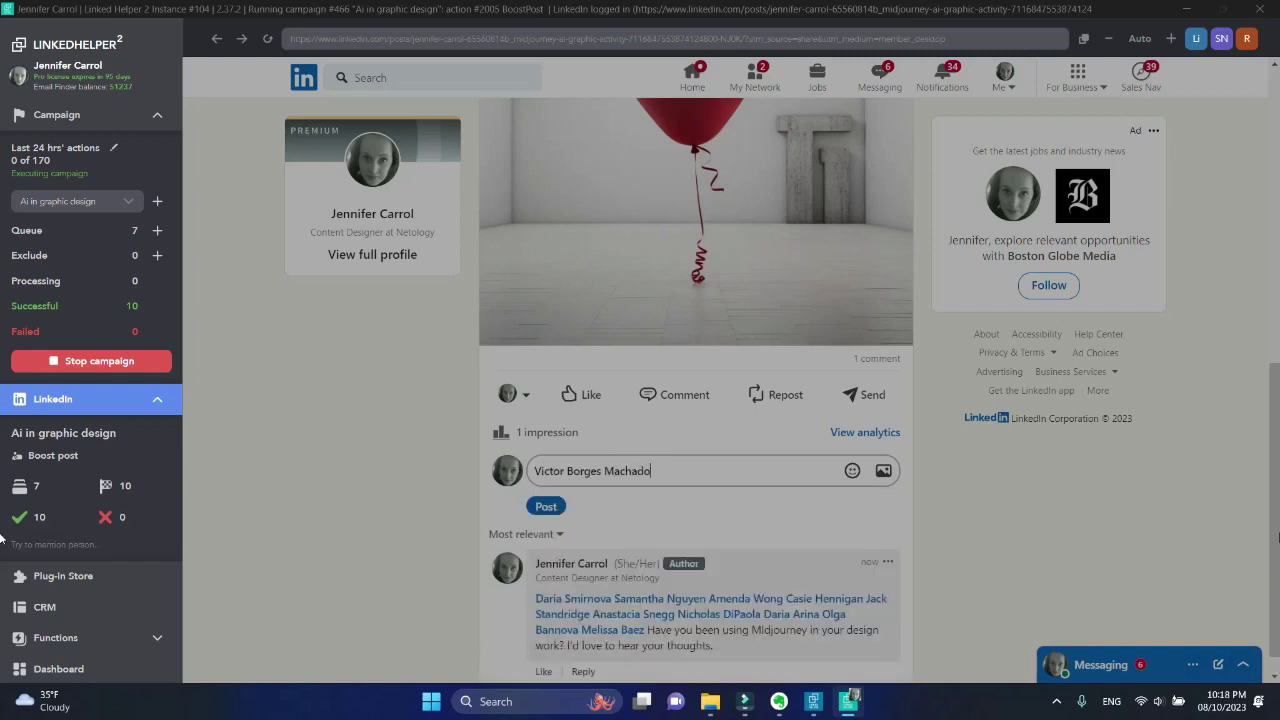
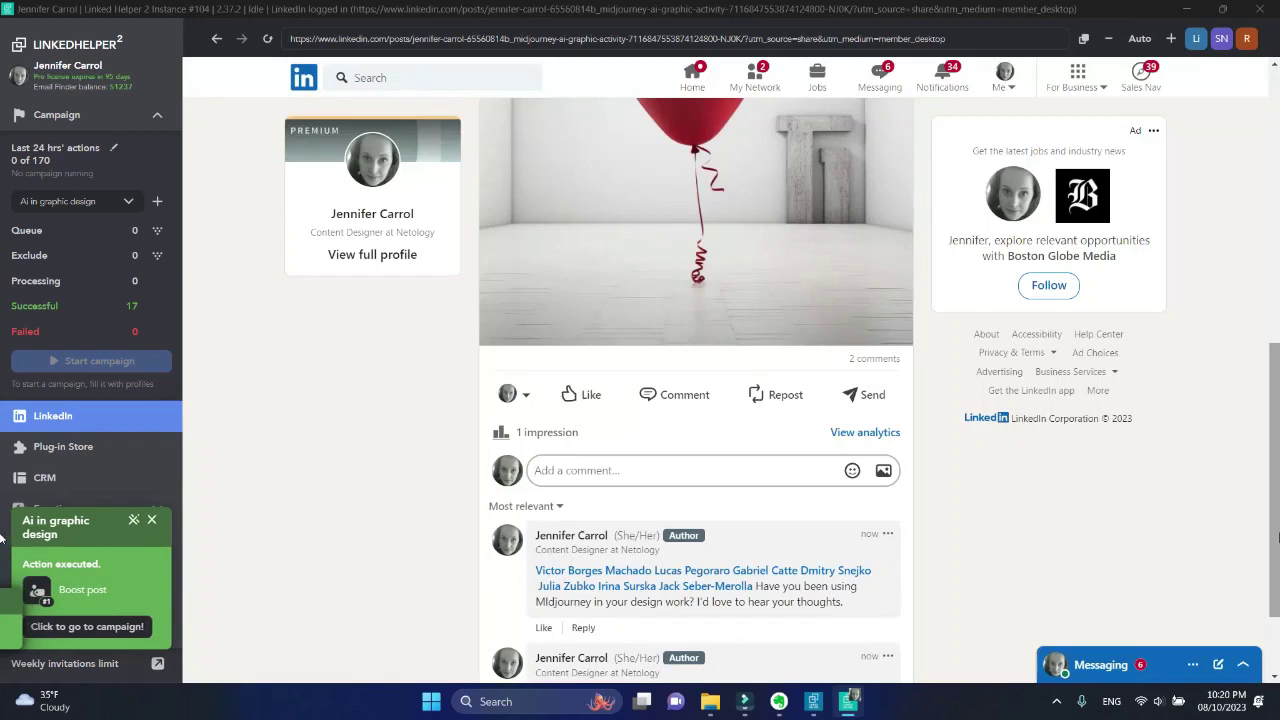
Let the campaign mention the remaining contacts until all 17 are processed, then review the completed workflow
scroll(994, 549, "down", 1)
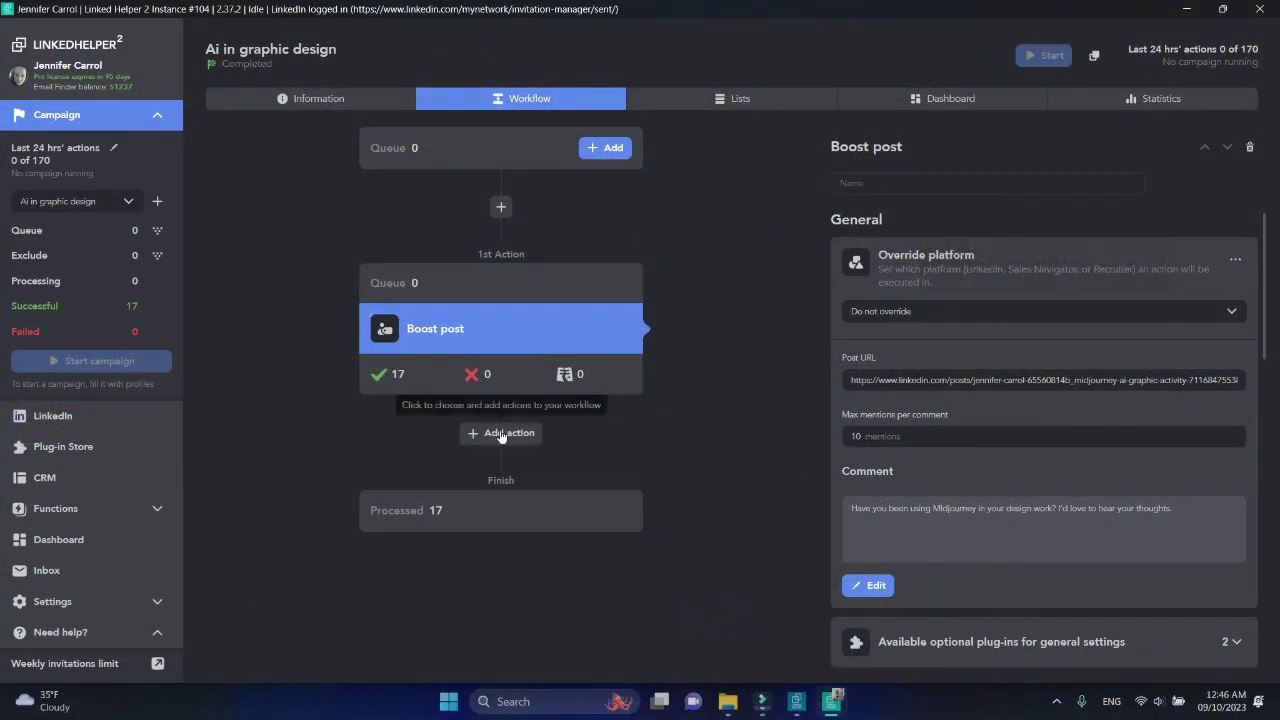
Add an Invite 2nd and 3rd level contacts step after Boost post
left_click(501, 433)
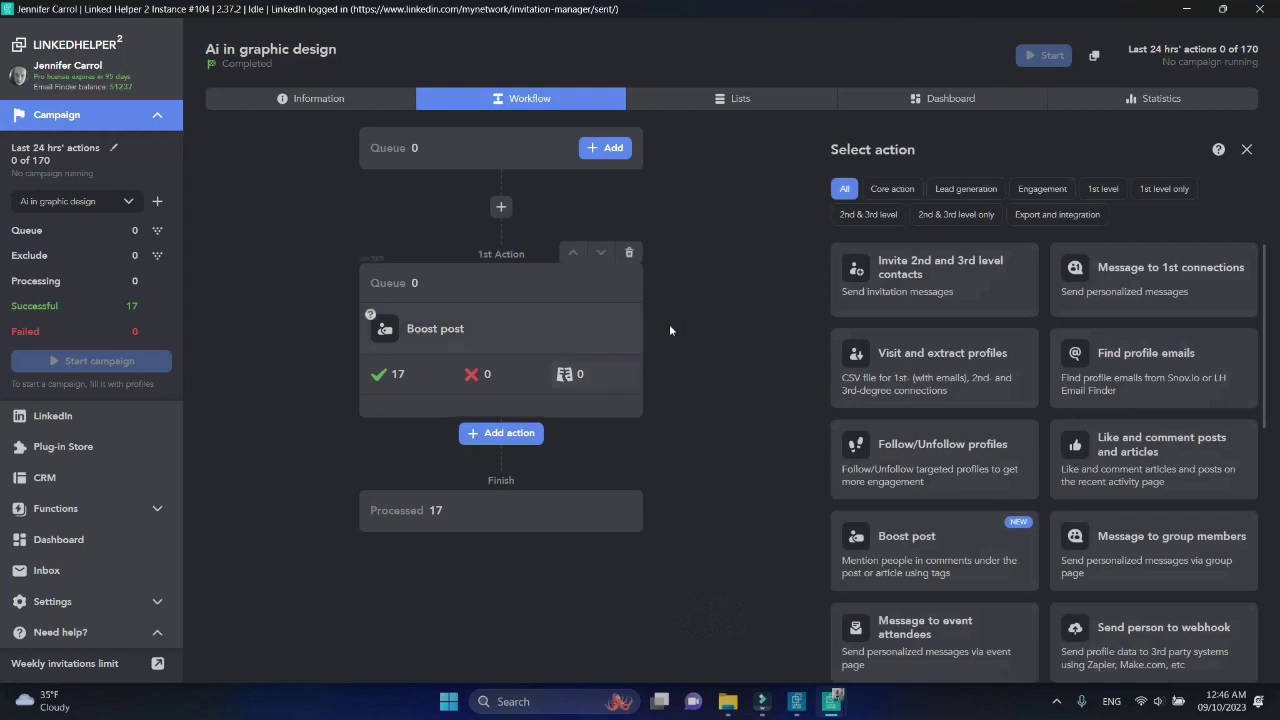
left_click(868, 214)
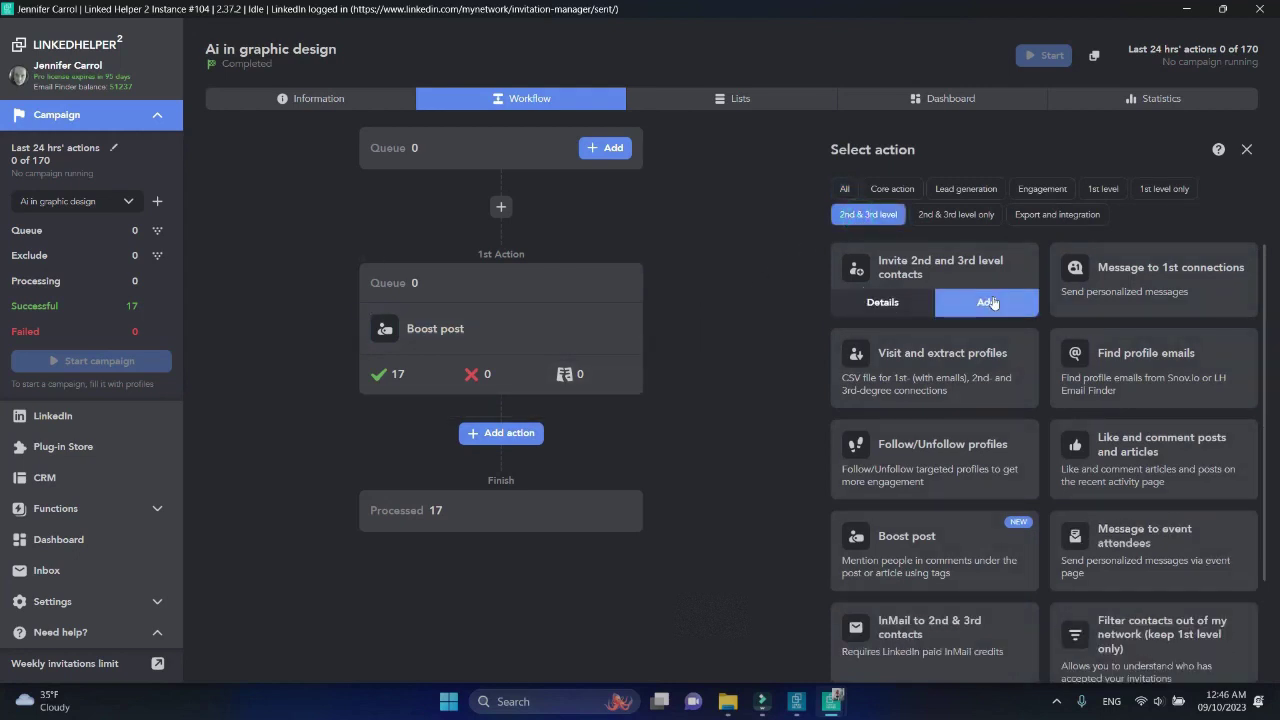
left_click(968, 298)
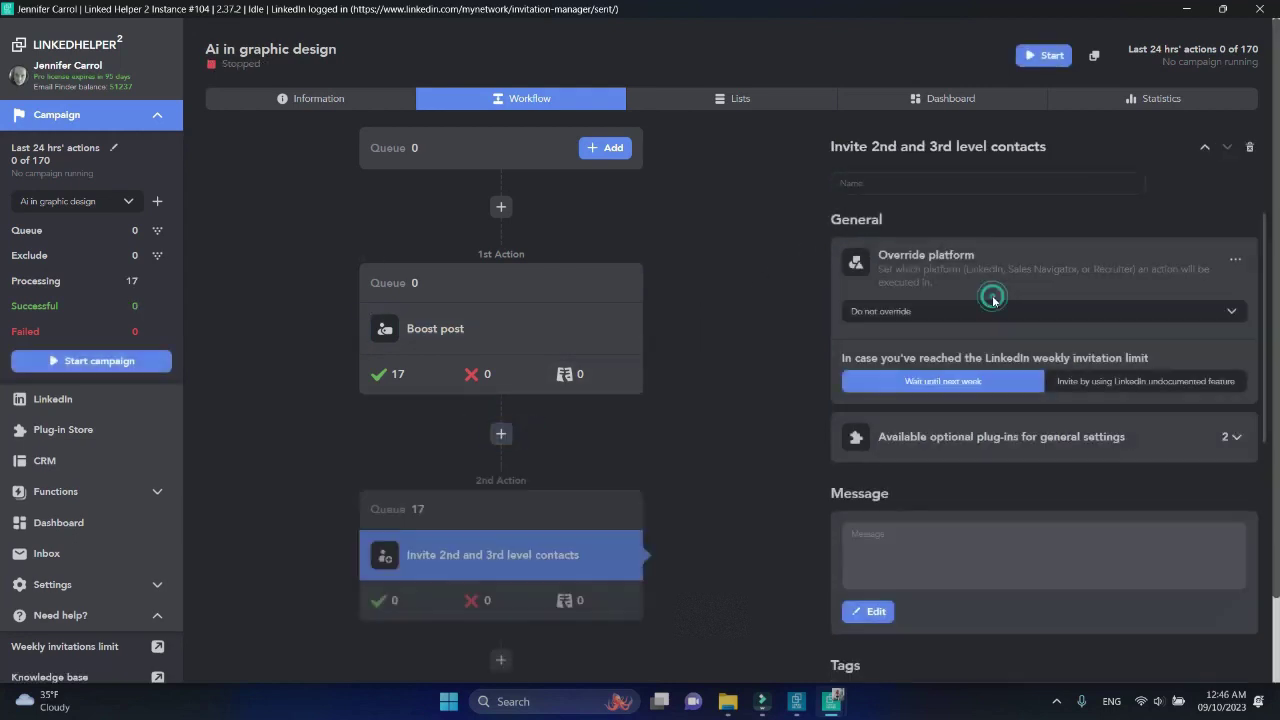
Add a 1-day Delay between actions step from the Core actions
left_click(505, 433)
left_click(893, 192)
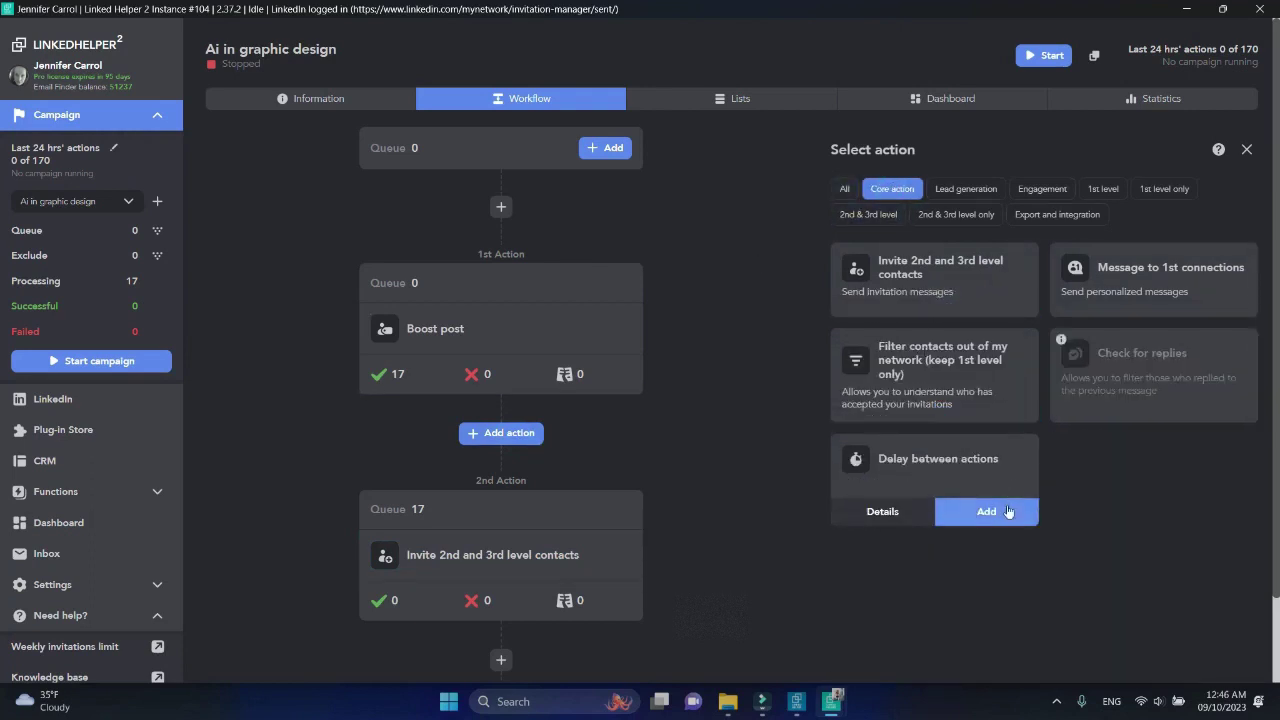
left_click(1004, 510)
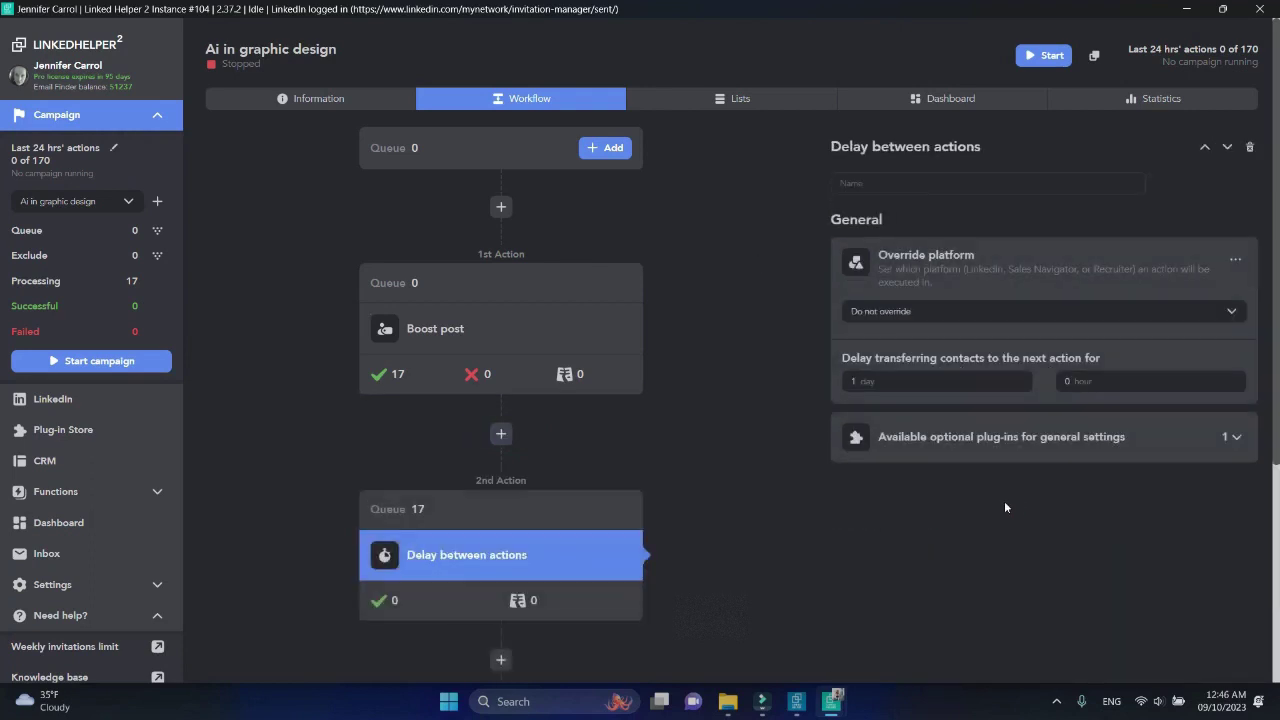